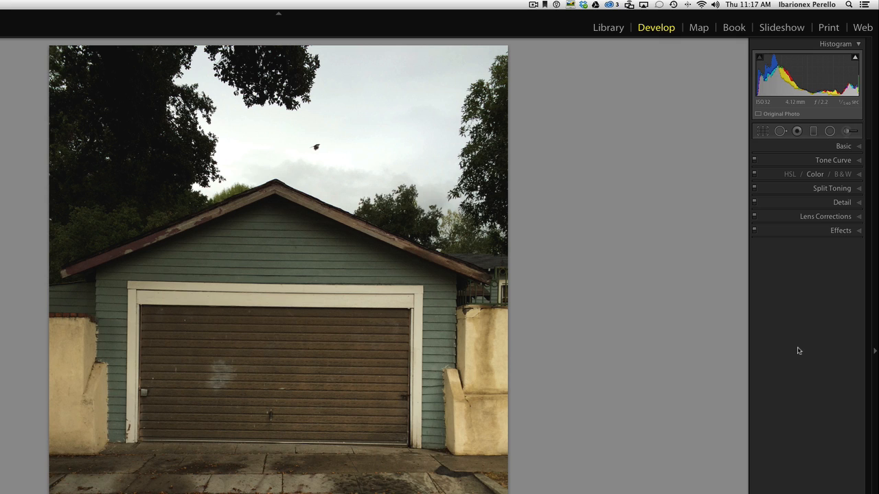
# Step: Lower the photo's blacks to −19 while checking the shadow clipping preview
pyautogui.click(858, 148)
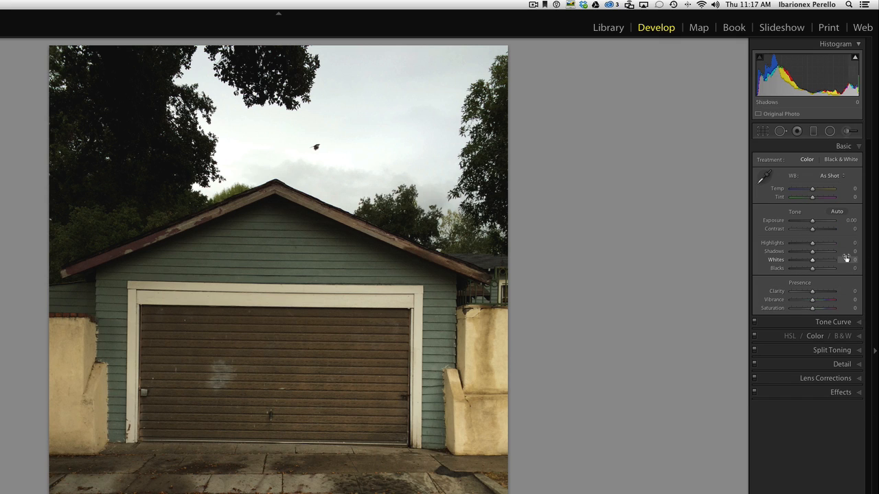
pyautogui.keyDown('alt'); pyautogui.click(815, 272); pyautogui.keyUp('alt')
pyautogui.moveTo(815, 274); pyautogui.dragTo(810, 274)
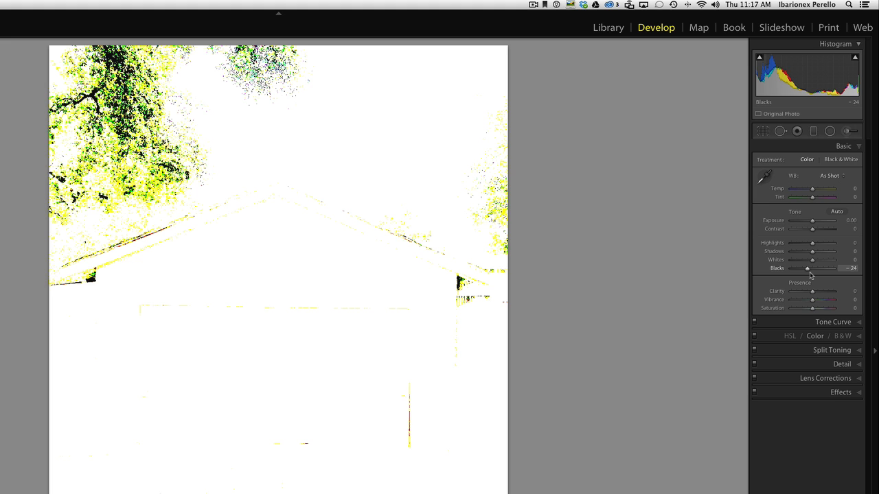
pyautogui.moveTo(810, 275); pyautogui.dragTo(810, 275)
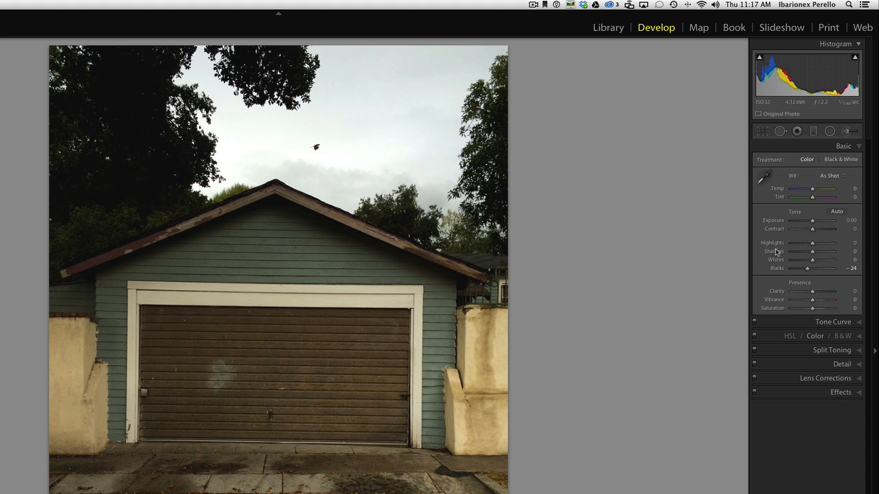
pyautogui.moveTo(807, 274); pyautogui.dragTo(807, 273)
pyautogui.keyDown('alt'); pyautogui.click(808, 272); pyautogui.keyUp('alt')
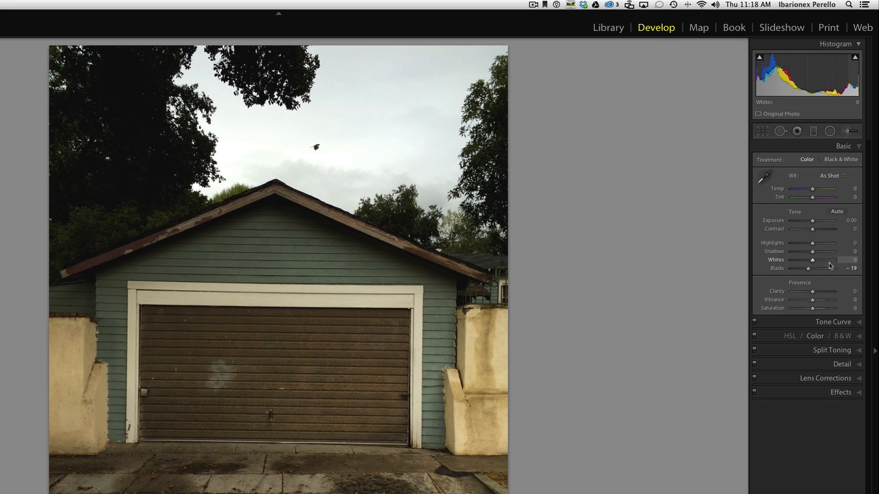
# Step: Check the highlight clipping preview and adjust the photo's tone with whites −26, highlights −22 and contrast +20
pyautogui.moveTo(812, 261); pyautogui.dragTo(813, 263)
pyautogui.keyDown('alt'); pyautogui.click(813, 260); pyautogui.keyUp('alt')
pyautogui.keyDown('alt'); pyautogui.click(813, 260); pyautogui.keyUp('alt')
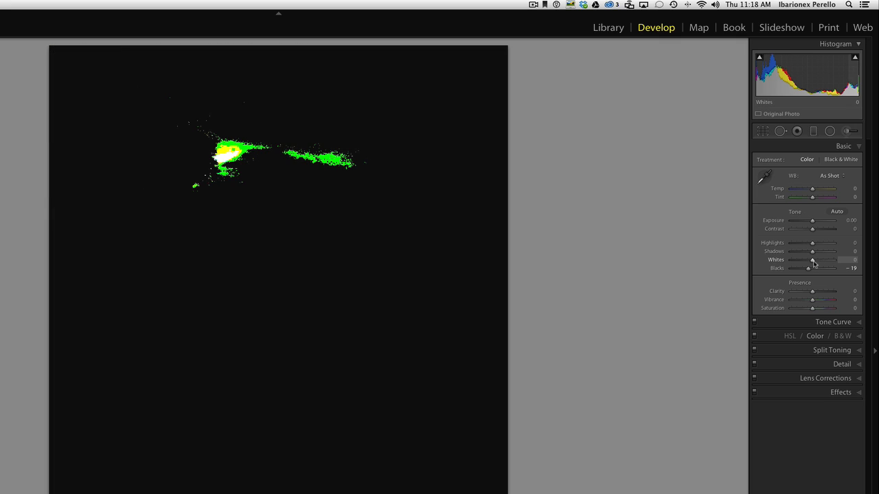
pyautogui.moveTo(814, 263); pyautogui.dragTo(807, 246)
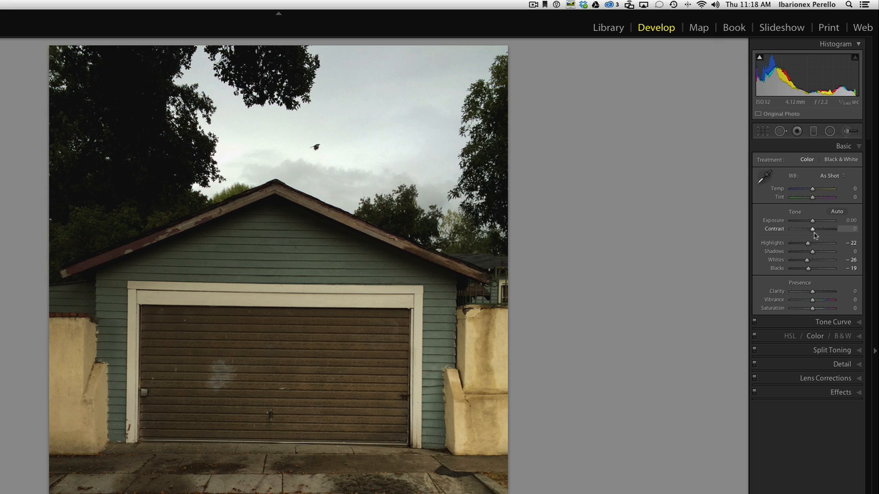
pyautogui.moveTo(813, 233); pyautogui.dragTo(817, 236)
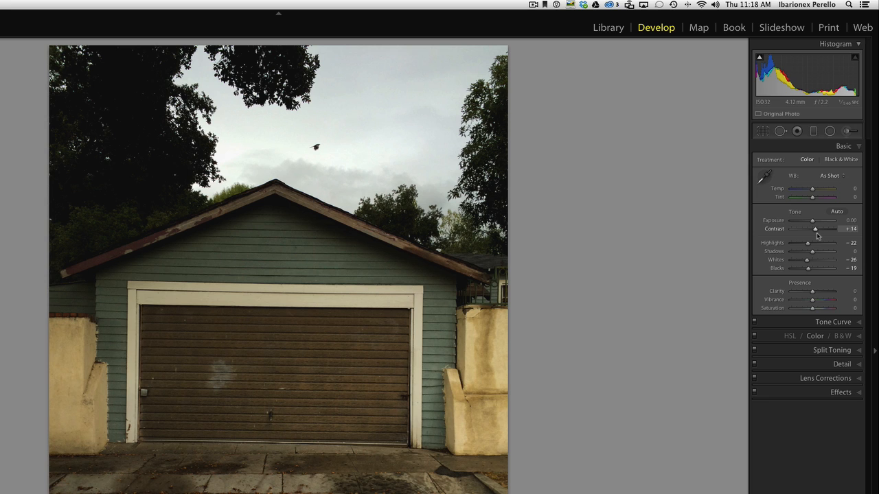
pyautogui.moveTo(816, 235); pyautogui.dragTo(818, 236)
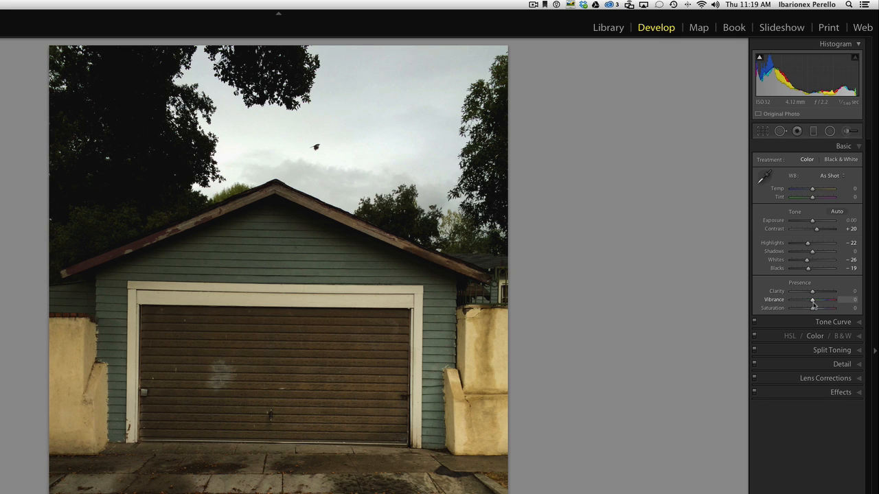
# Step: Raise the photo's vibrance to +20 and cool the white balance temperature to −7
pyautogui.moveTo(814, 306)
pyautogui.mouseDown()
pyautogui.moveTo(826, 306)
pyautogui.moveTo(817, 306)
pyautogui.mouseUp()
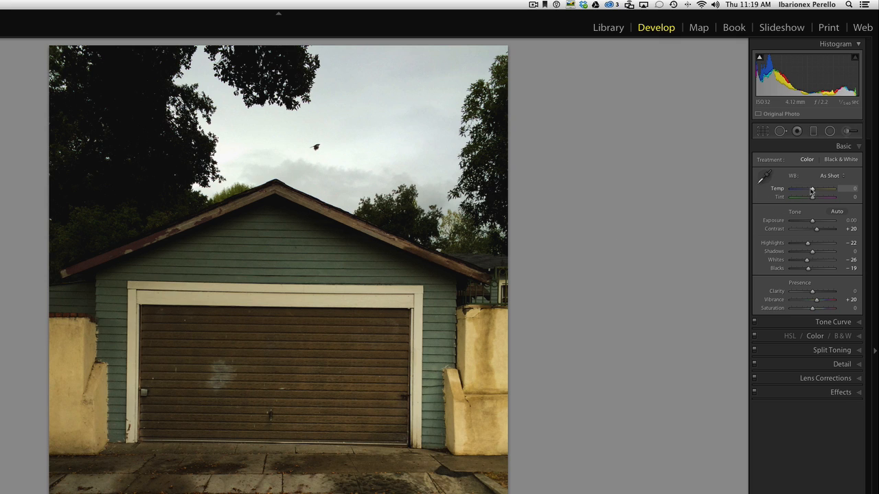
pyautogui.moveTo(811, 191); pyautogui.dragTo(810, 193)
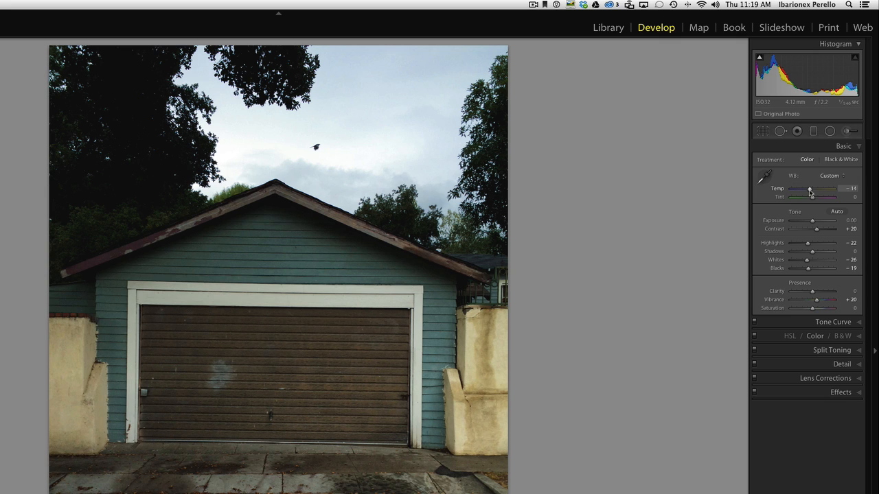
pyautogui.moveTo(810, 193); pyautogui.dragTo(811, 194)
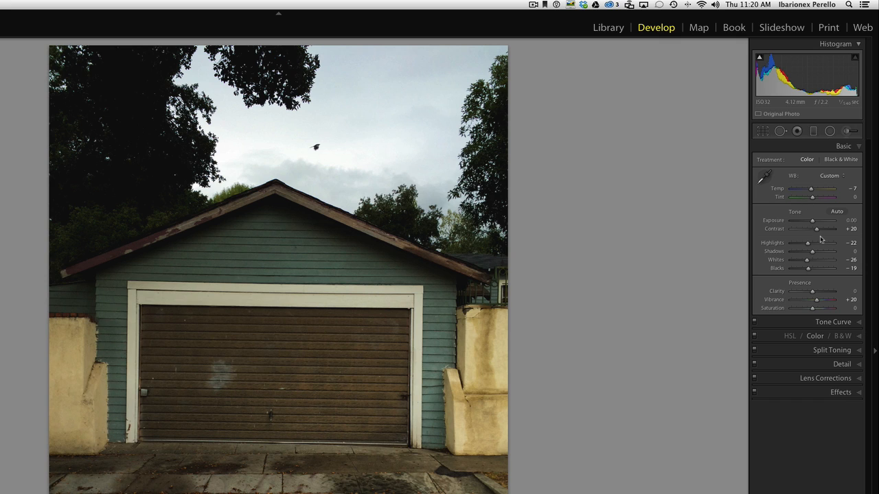
# Step: Correct the lens with profile corrections and chromatic aberration removal, and straighten the perspective with Auto Upright
pyautogui.click(859, 379)
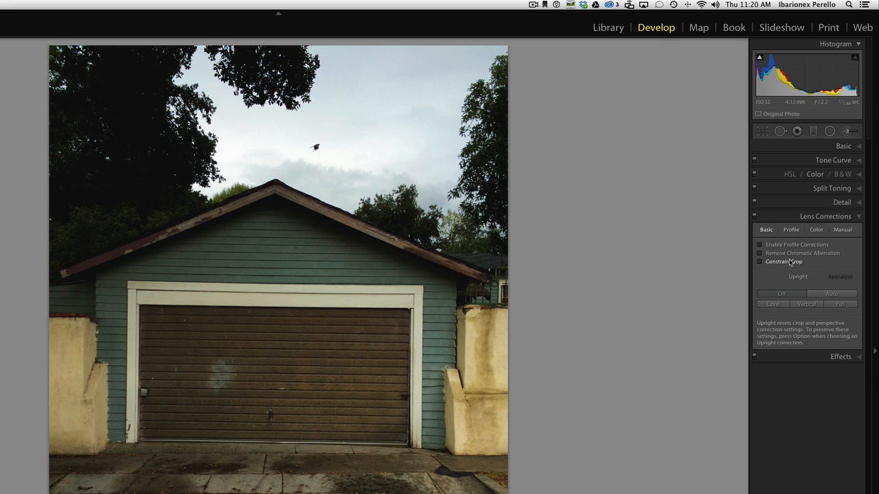
pyautogui.click(759, 253)
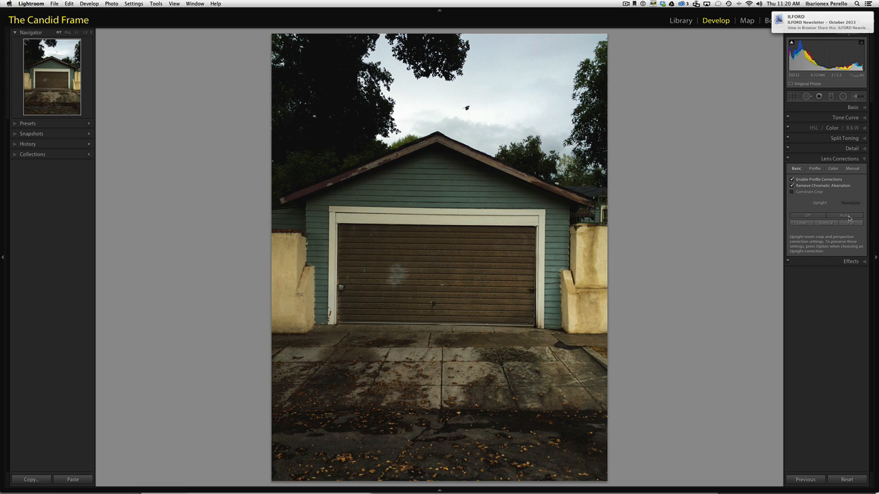
pyautogui.click(849, 217)
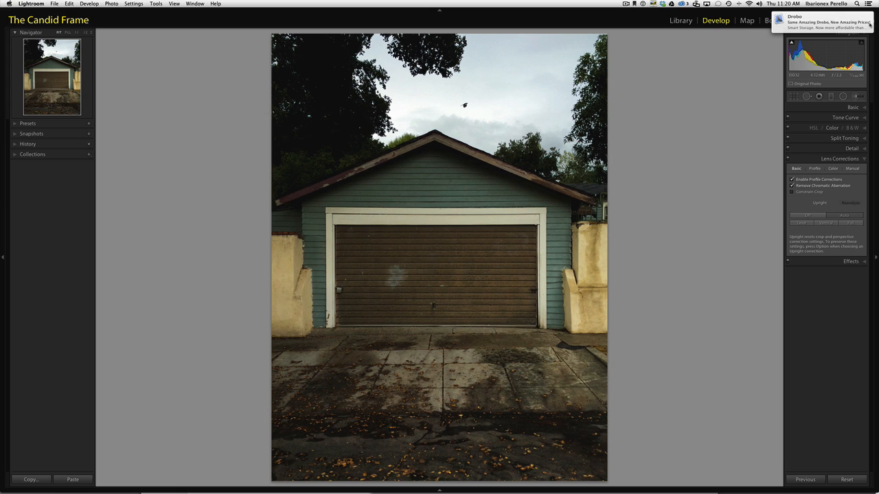
pyautogui.press('alt')
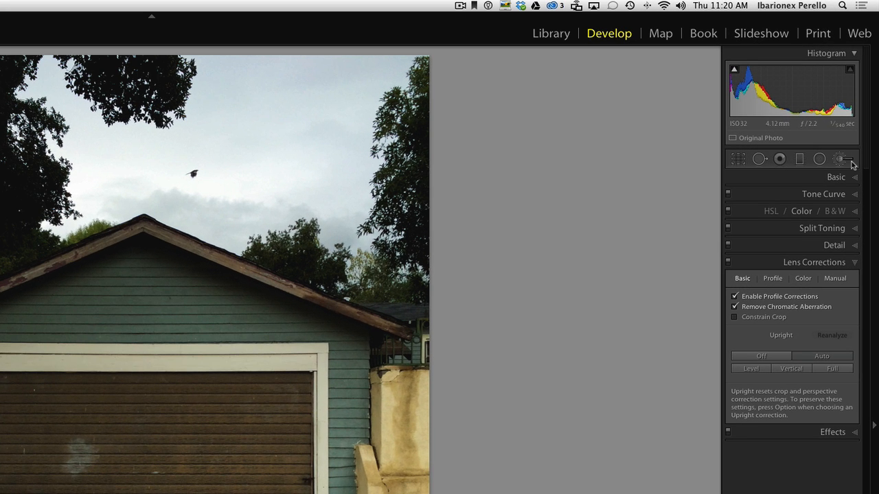
# Step: Apply an Adjustment Brush edit to the sky near the bird with exposure −0.23, clarity −9 and saturation 18
pyautogui.click(848, 163)
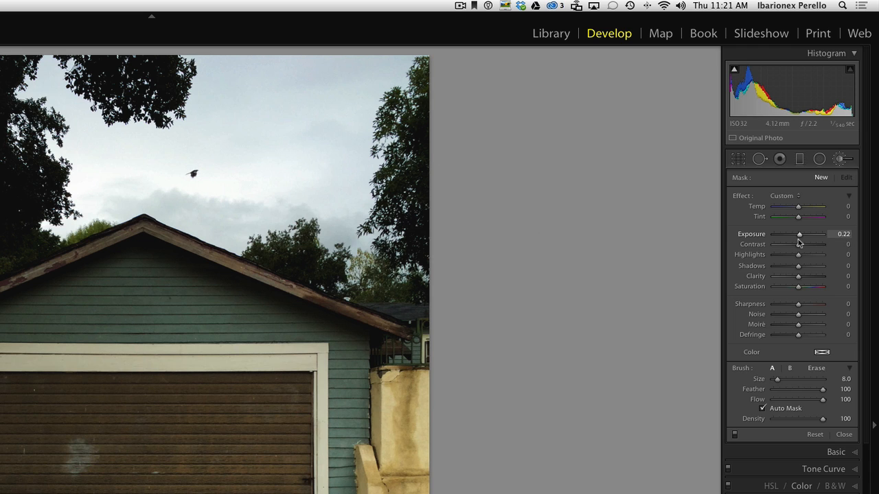
pyautogui.moveTo(798, 239); pyautogui.dragTo(797, 237)
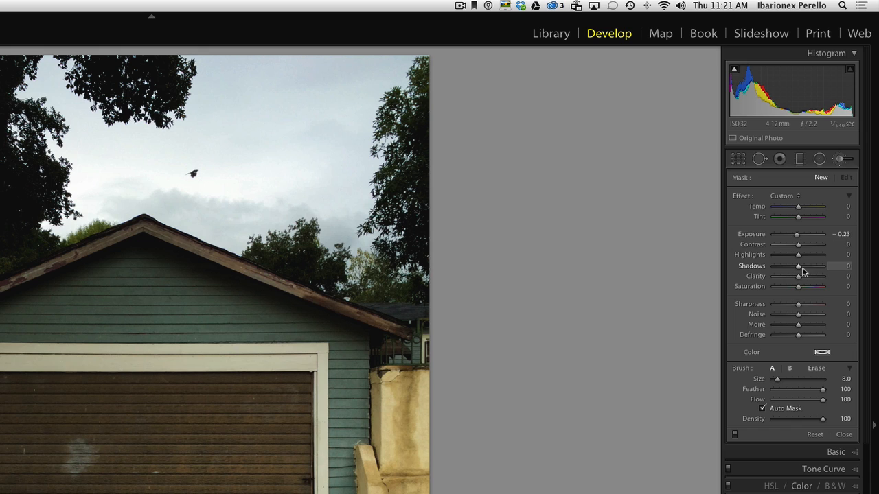
pyautogui.moveTo(799, 289); pyautogui.dragTo(803, 292)
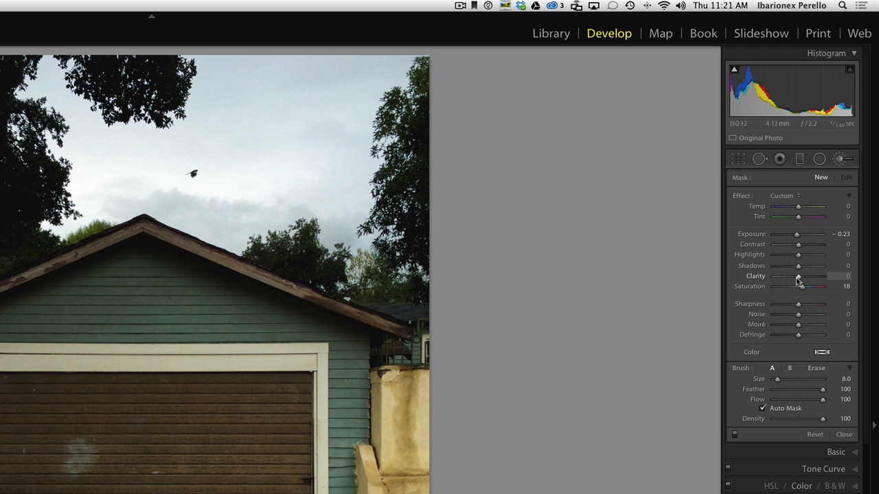
pyautogui.moveTo(799, 281); pyautogui.dragTo(796, 281)
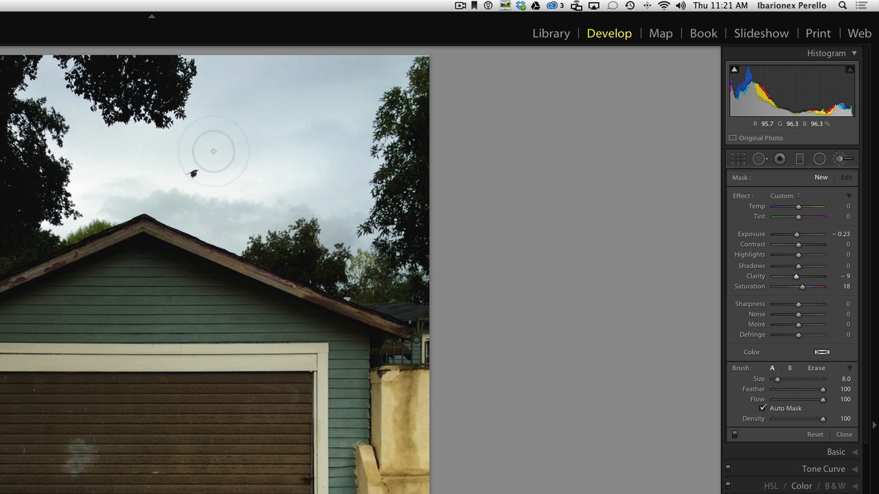
pyautogui.click(271, 176)
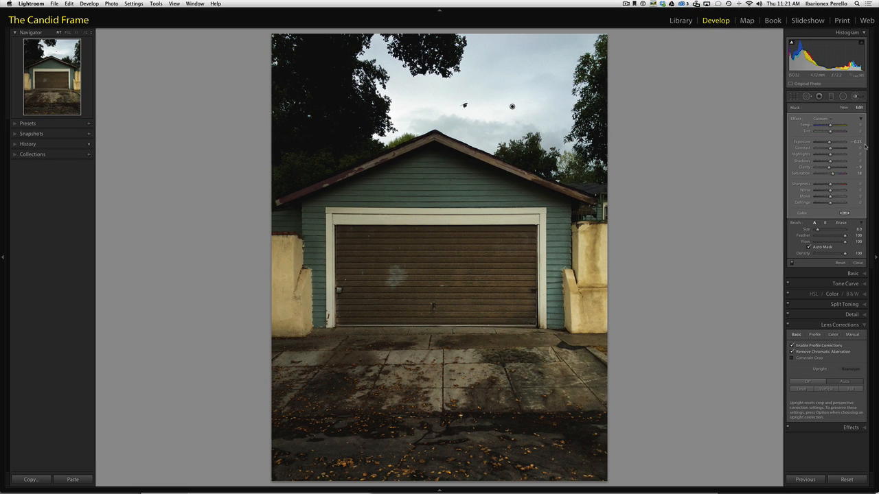
pyautogui.click(857, 263)
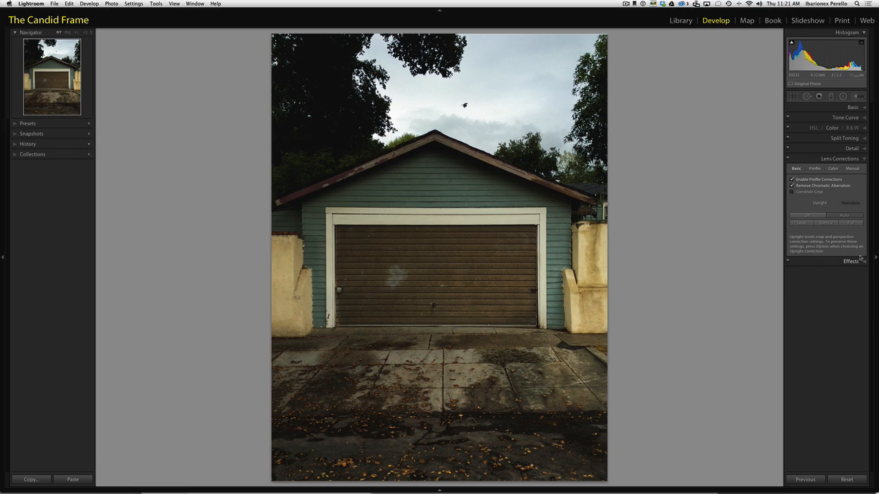
# Step: Examine the garage and sky close up for sharpness and noise with the sharpening and noise reduction settings shown
pyautogui.click(864, 149)
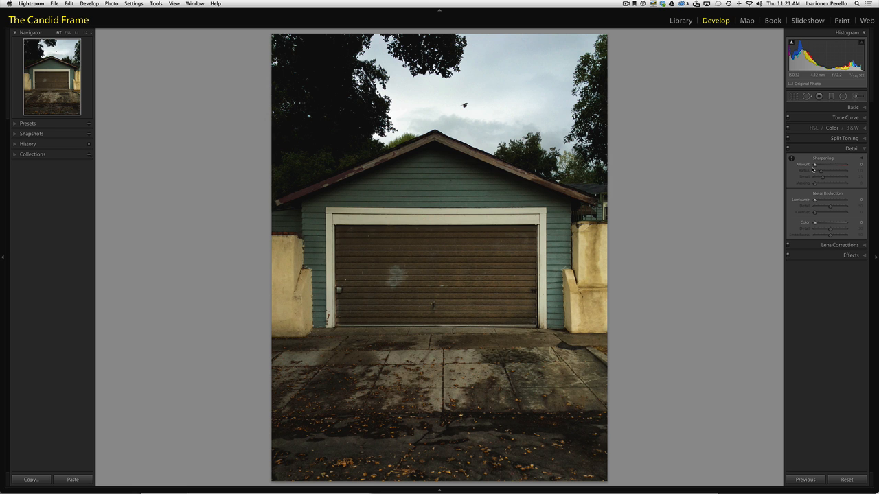
pyautogui.press('z')
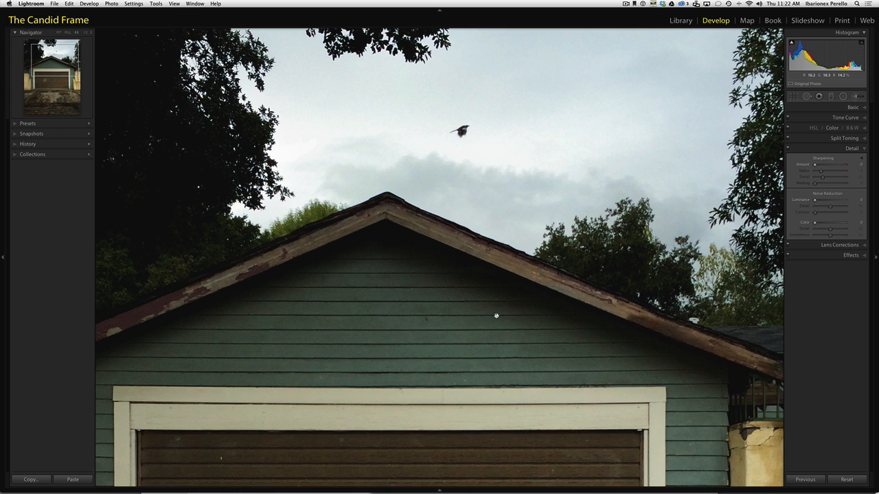
pyautogui.scroll(-5, 517, 250)
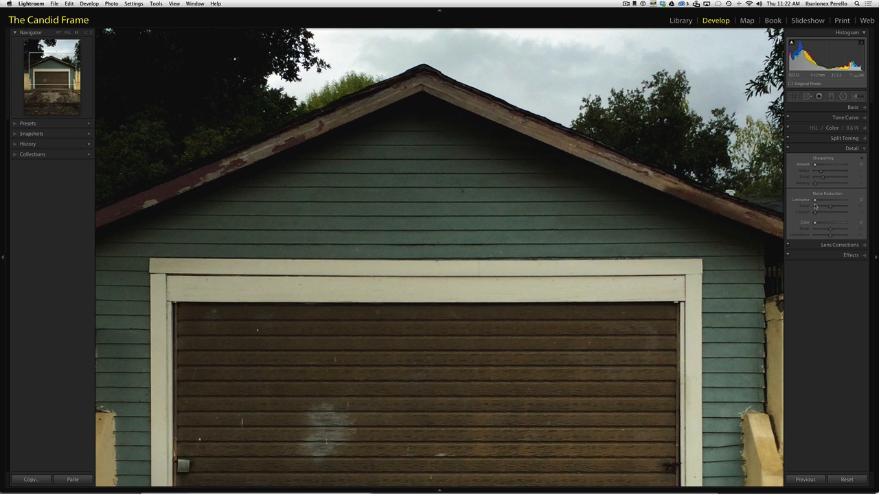
pyautogui.click(701, 224)
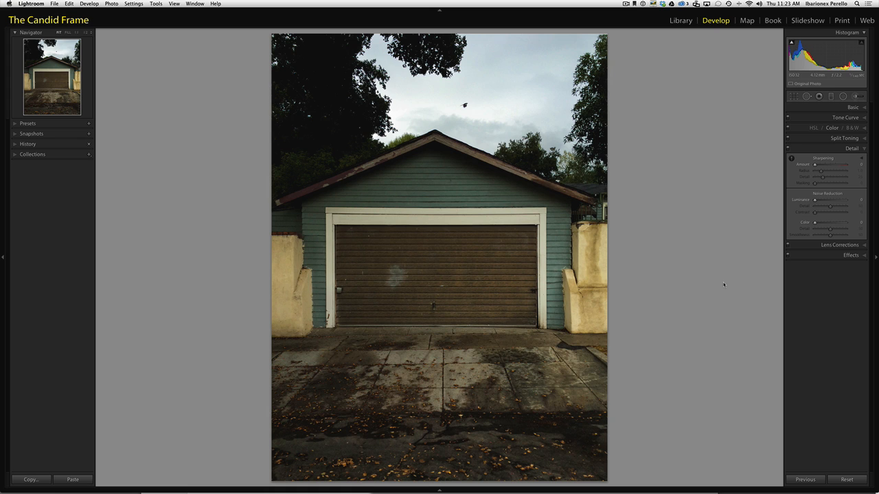
# Step: Open a copy of the photo with Lightroom adjustments in Viveza 2
pyautogui.click(114, 5)
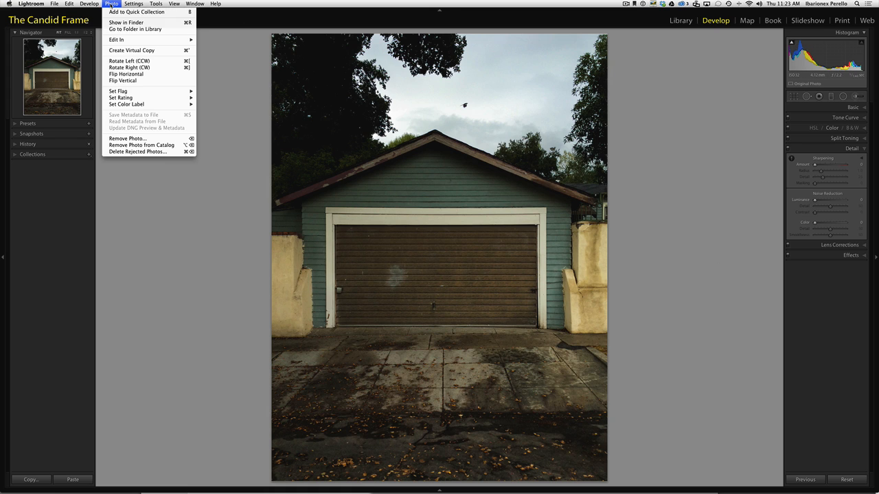
pyautogui.moveTo(120, 41)
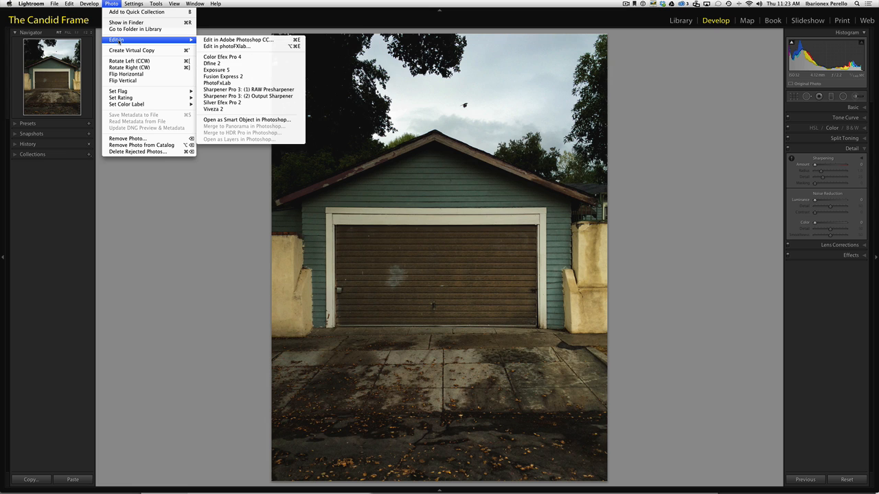
pyautogui.click(218, 110)
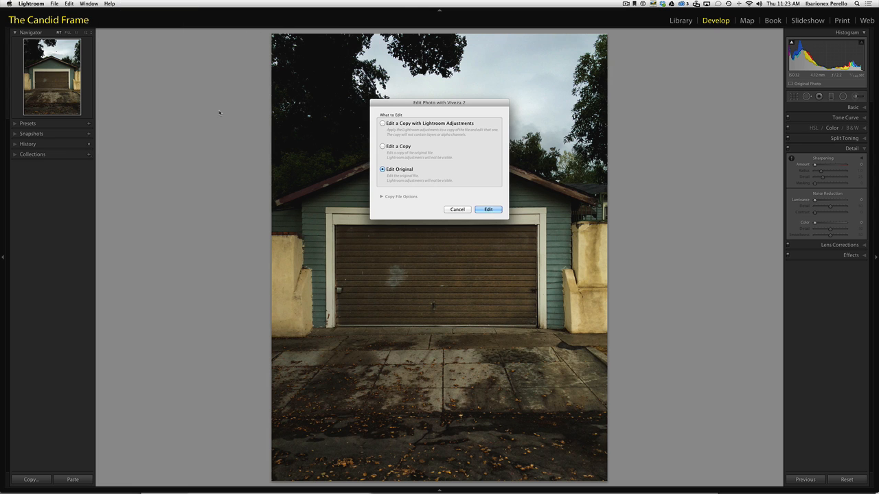
pyautogui.click(382, 123)
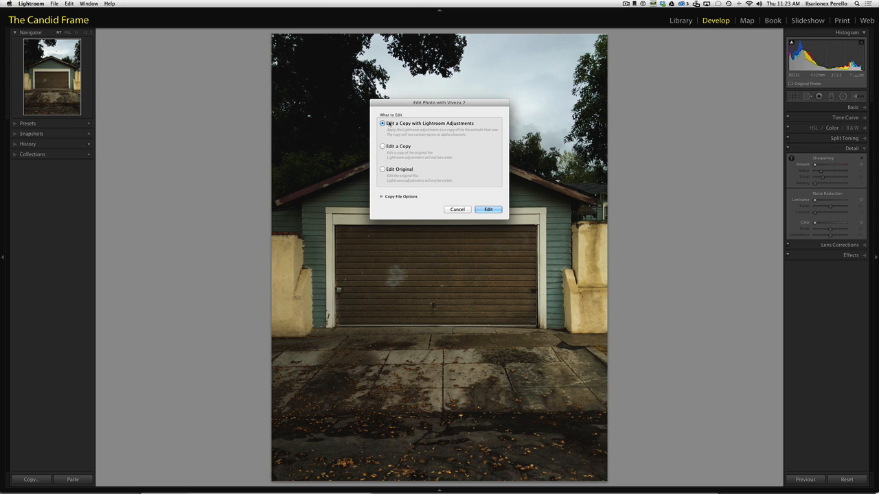
pyautogui.click(488, 210)
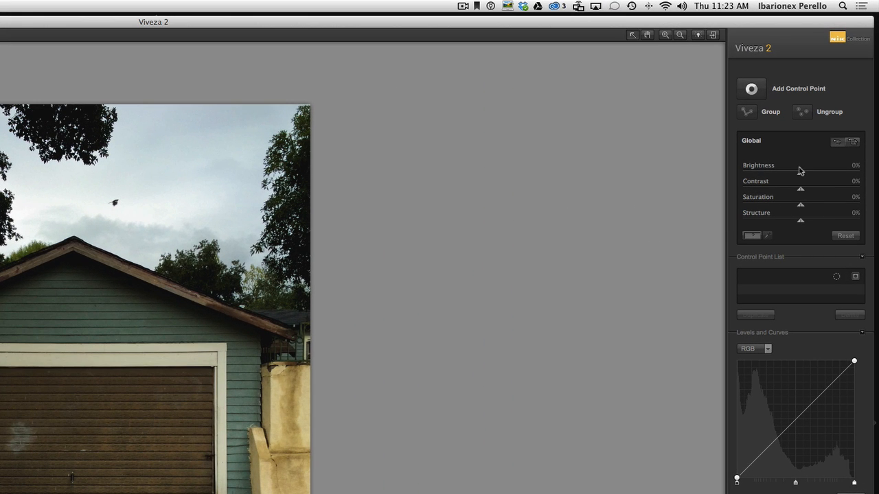
# Step: Set the global brightness to 7% and the global structure to 7%
pyautogui.moveTo(801, 173); pyautogui.dragTo(805, 177)
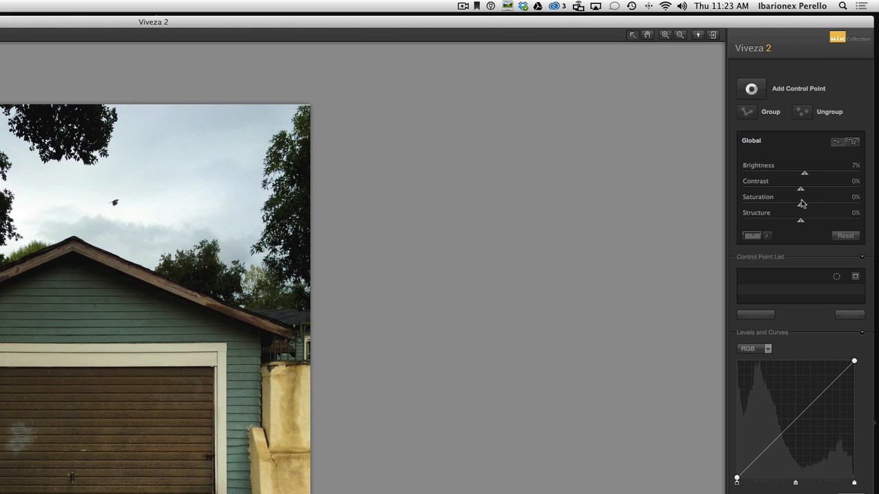
pyautogui.moveTo(801, 225); pyautogui.dragTo(813, 199)
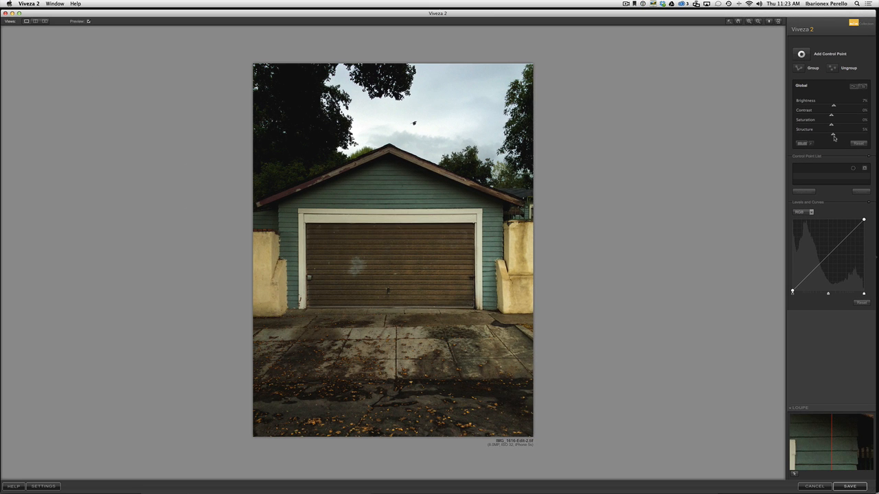
pyautogui.moveTo(833, 137); pyautogui.dragTo(834, 138)
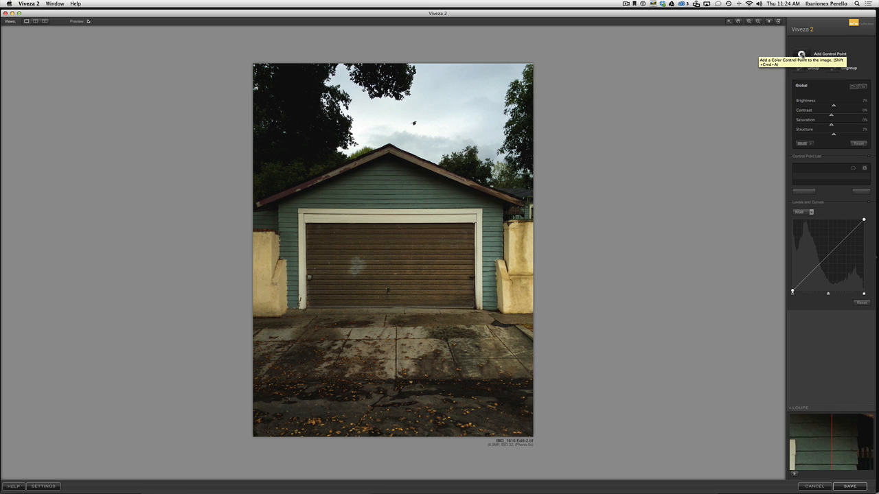
# Step: Add a control point in the sky beside the bird with size 32%, brightness −25% and contrast −8%
pyautogui.click(801, 55)
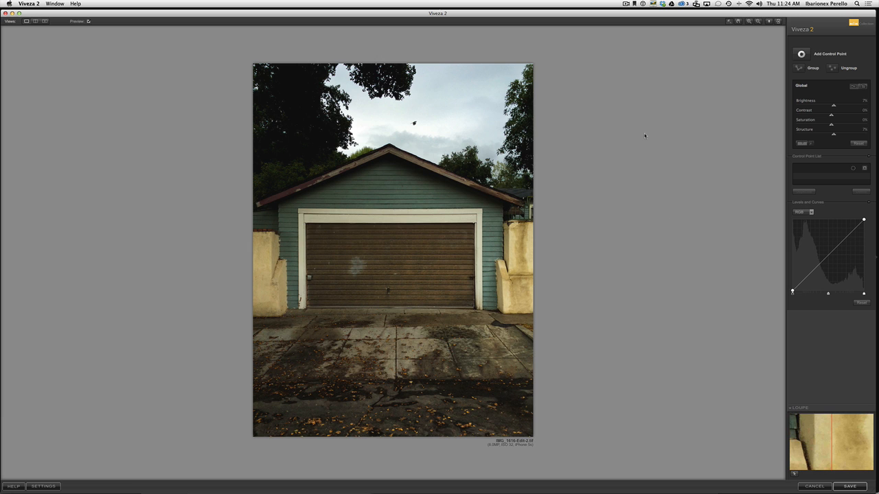
pyautogui.click(801, 53)
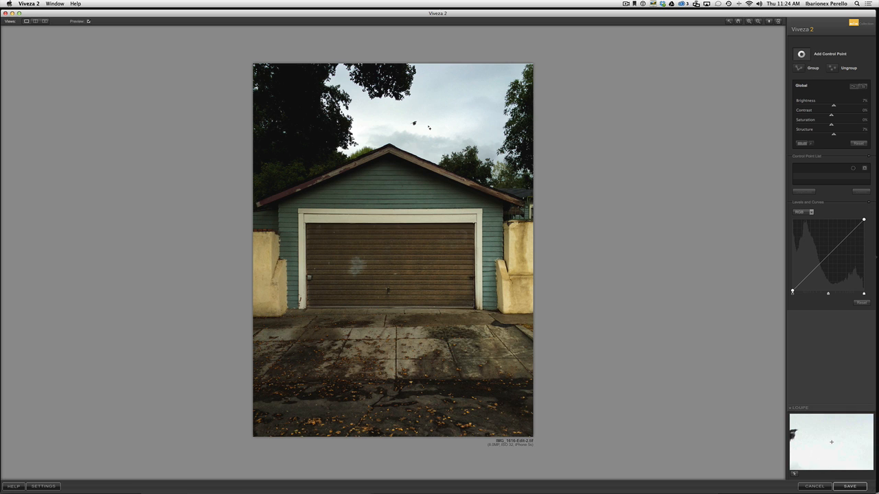
pyautogui.click(428, 126)
pyautogui.moveTo(449, 125); pyautogui.dragTo(449, 126)
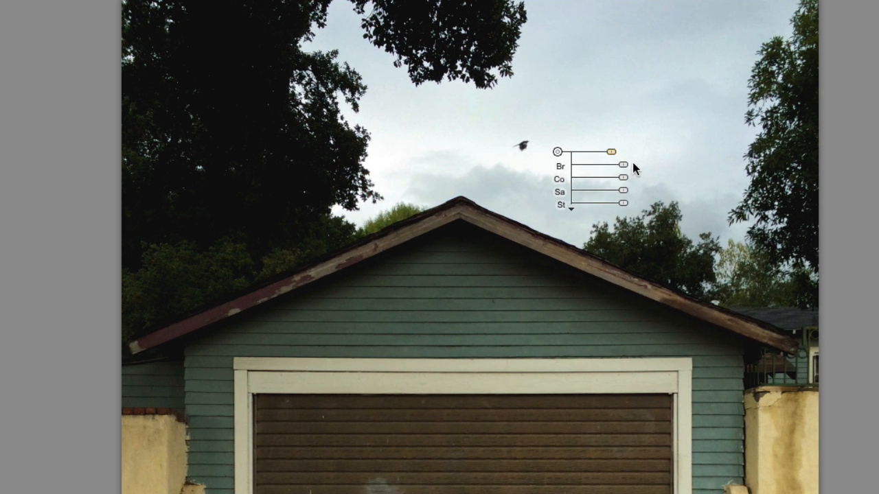
pyautogui.moveTo(492, 140); pyautogui.dragTo(491, 140)
pyautogui.moveTo(622, 171)
pyautogui.mouseDown()
pyautogui.moveTo(620, 179)
pyautogui.moveTo(630, 180)
pyautogui.moveTo(609, 157)
pyautogui.moveTo(632, 181)
pyautogui.moveTo(611, 180)
pyautogui.moveTo(633, 181)
pyautogui.moveTo(620, 183)
pyautogui.mouseUp()
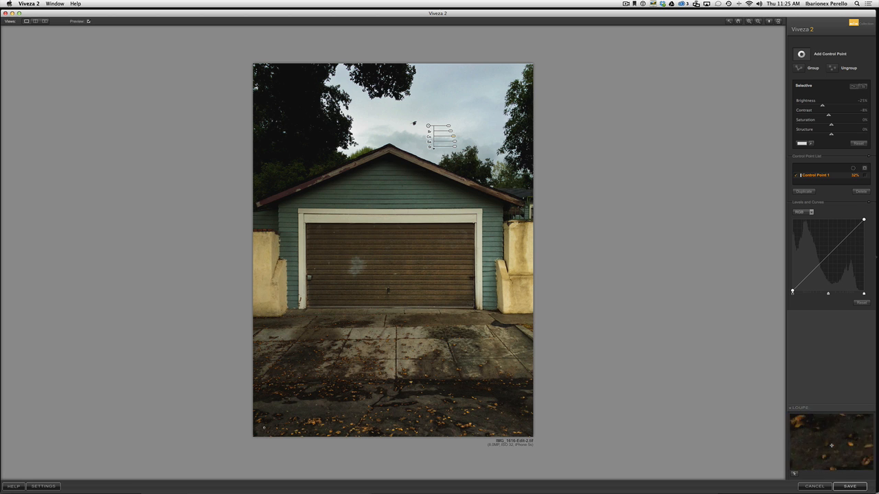
# Step: Add a control point on the lower-left asphalt with brightness −13% and contrast 18%, and duplicate it onto the lower-right asphalt
pyautogui.click(317, 389)
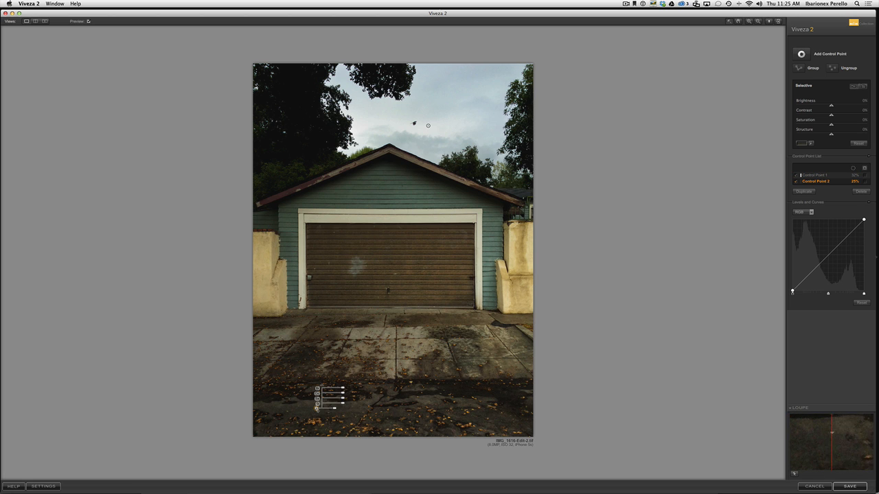
pyautogui.moveTo(342, 391); pyautogui.dragTo(347, 394)
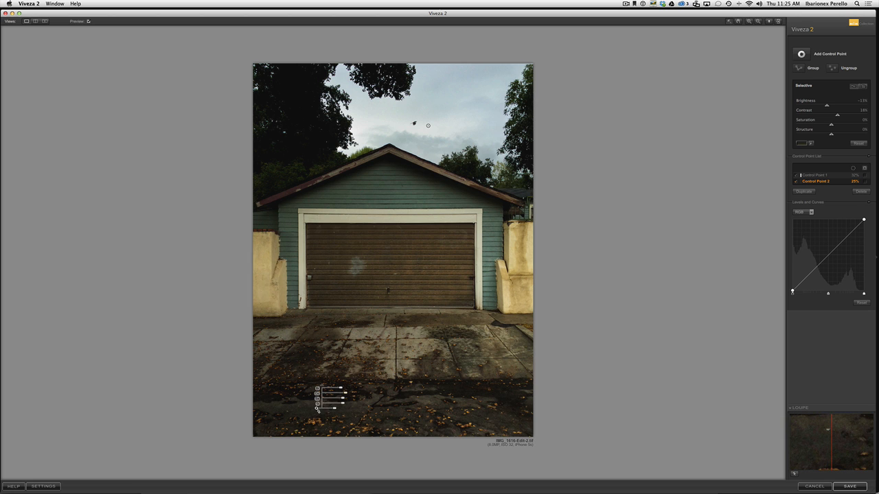
pyautogui.moveTo(317, 409); pyautogui.dragTo(479, 407)
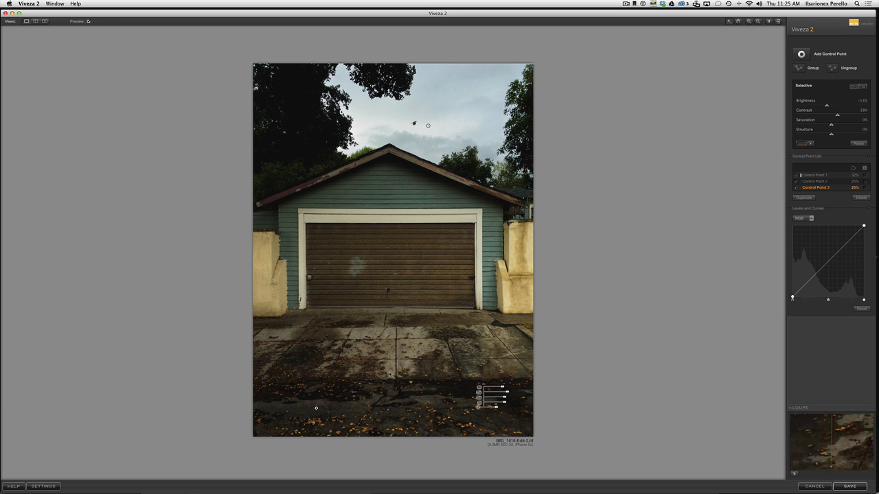
# Step: Duplicate the asphalt control point onto both sides of the concrete driveway, with brightness −19% and contrast 25%
pyautogui.moveTo(478, 406); pyautogui.dragTo(282, 337)
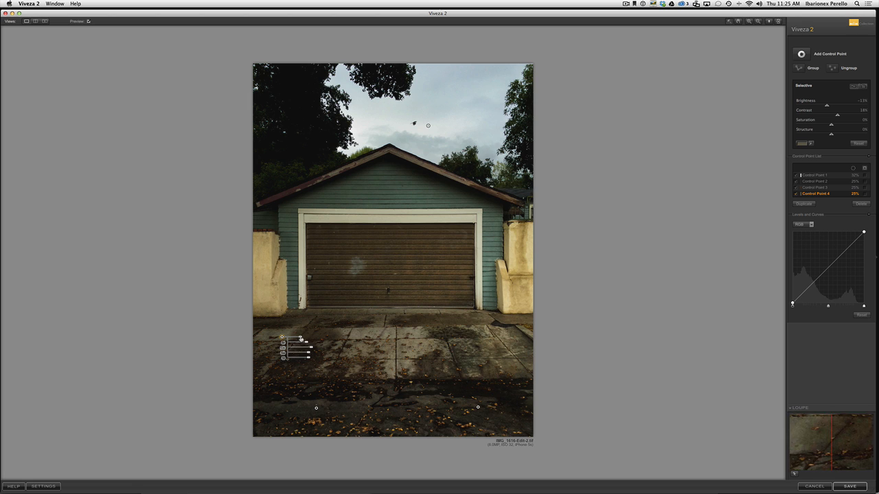
pyautogui.moveTo(307, 345); pyautogui.dragTo(502, 345)
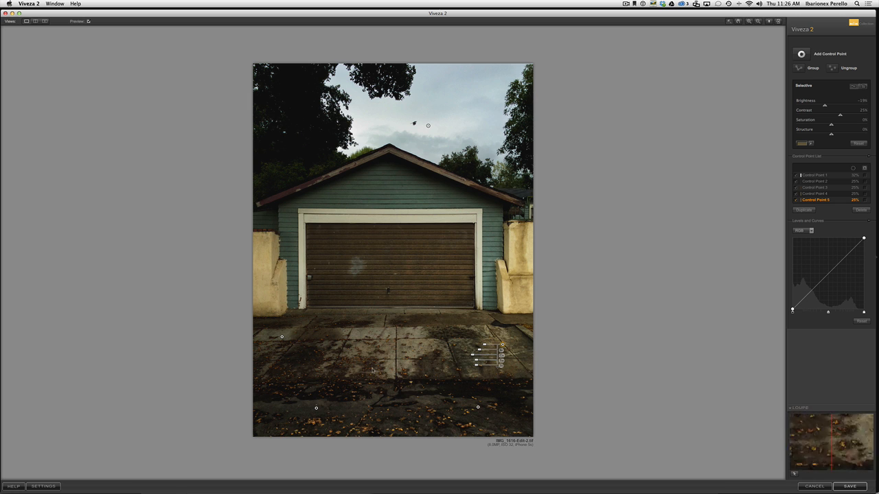
pyautogui.click(241, 316)
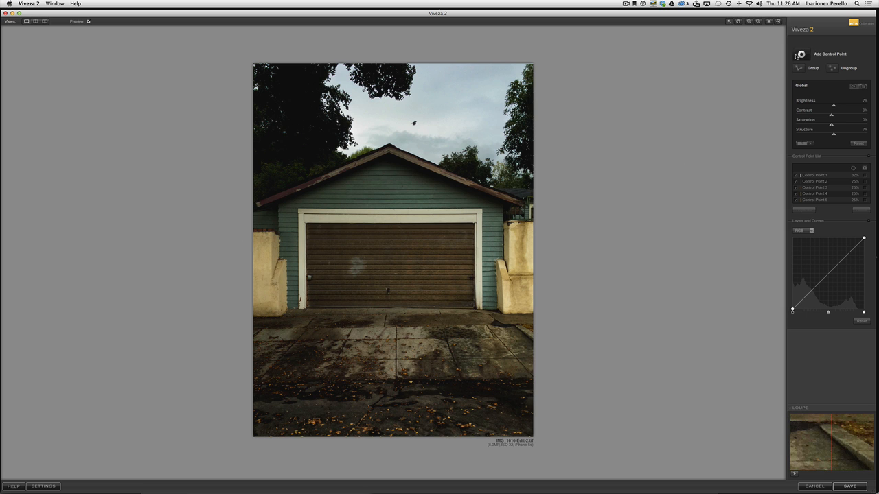
# Step: Add a control point on the left yellow wall with brightness −21% and contrast 15%, and duplicate it onto the right wall's outer edge
pyautogui.click(266, 274)
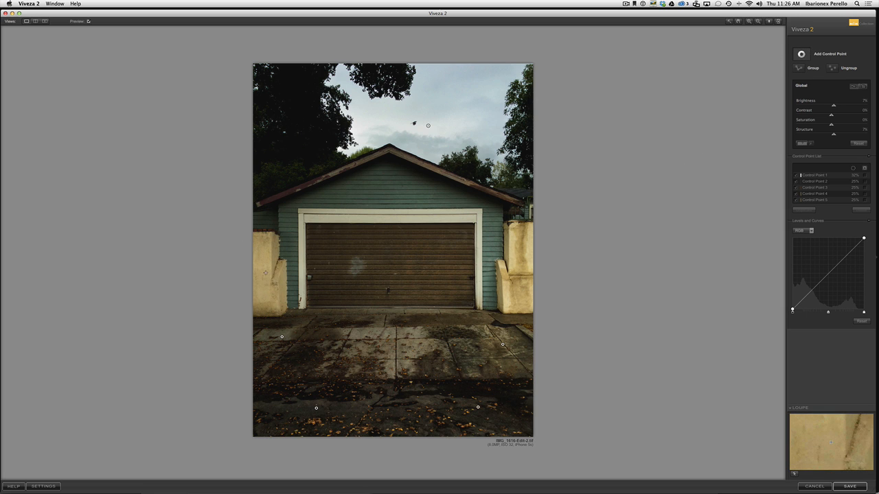
pyautogui.moveTo(294, 281); pyautogui.dragTo(291, 282)
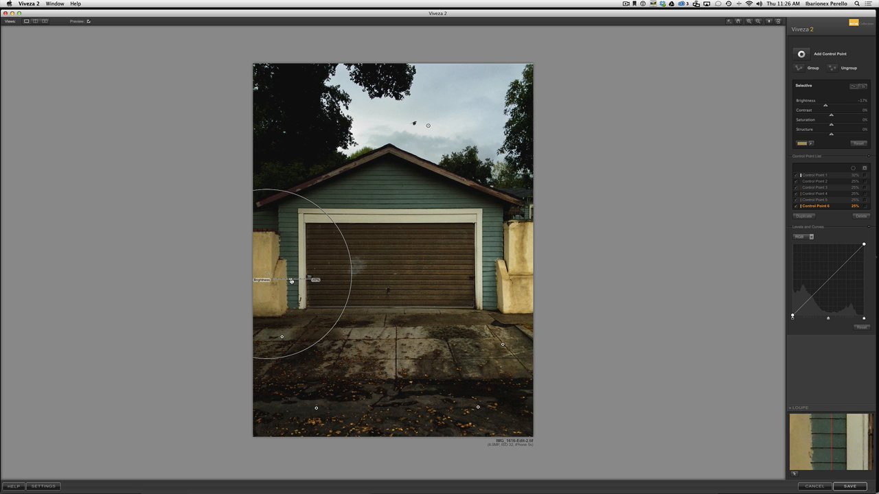
pyautogui.moveTo(294, 286); pyautogui.dragTo(296, 285)
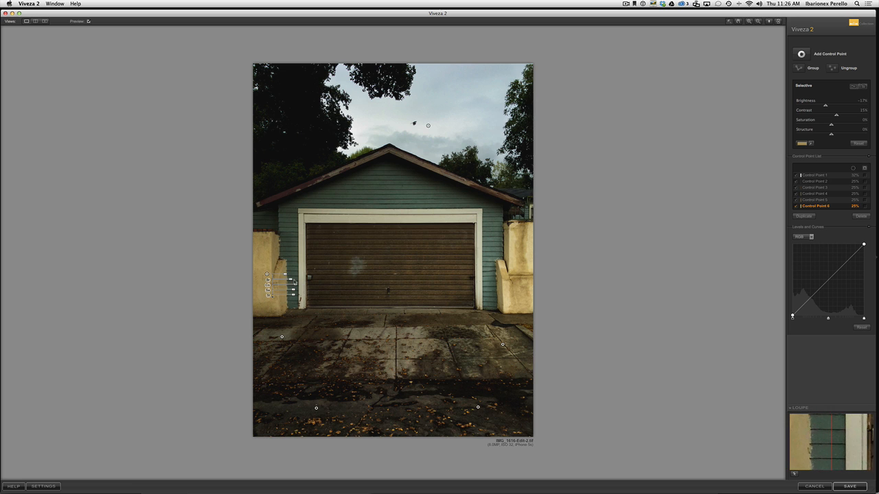
pyautogui.moveTo(290, 280); pyautogui.dragTo(291, 280)
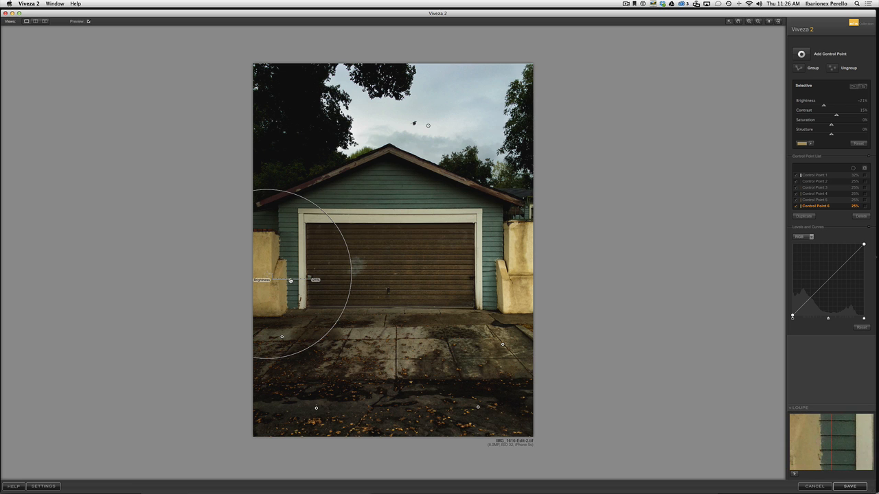
pyautogui.moveTo(267, 274); pyautogui.dragTo(522, 270)
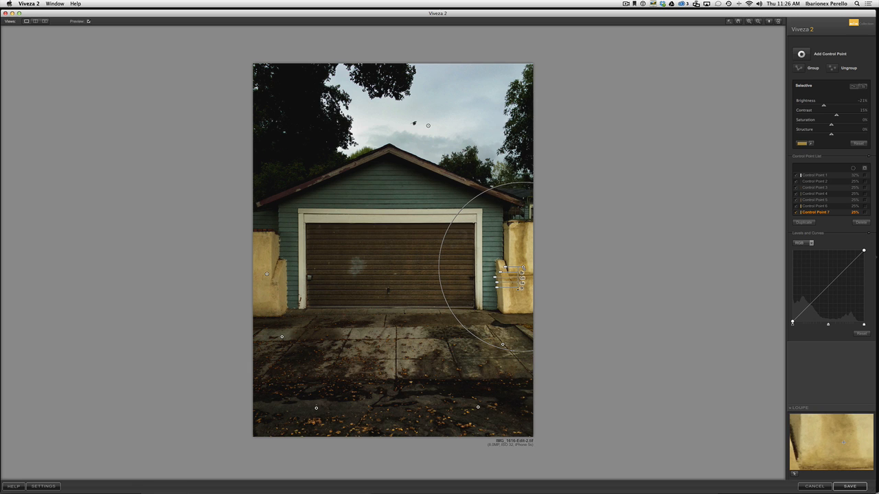
pyautogui.moveTo(521, 269); pyautogui.dragTo(530, 266)
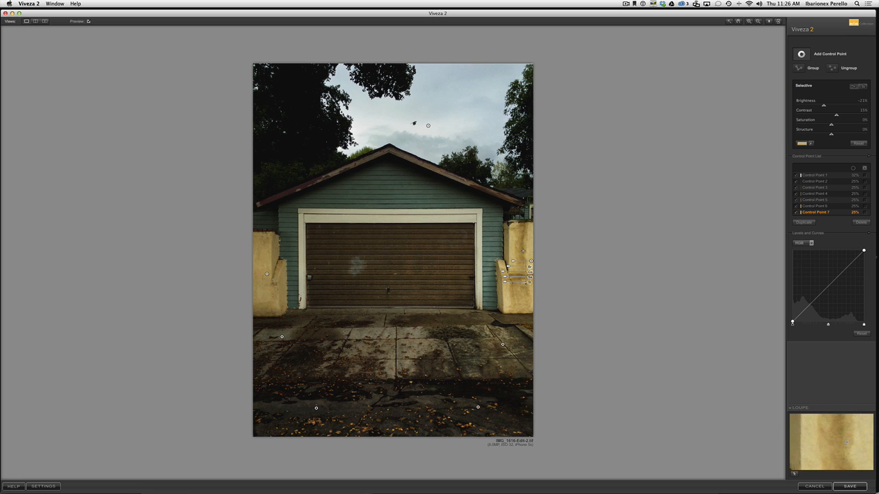
# Step: Add a smaller control point on the upper part of the right yellow wall with brightness −20% and contrast 29%
pyautogui.click(521, 253)
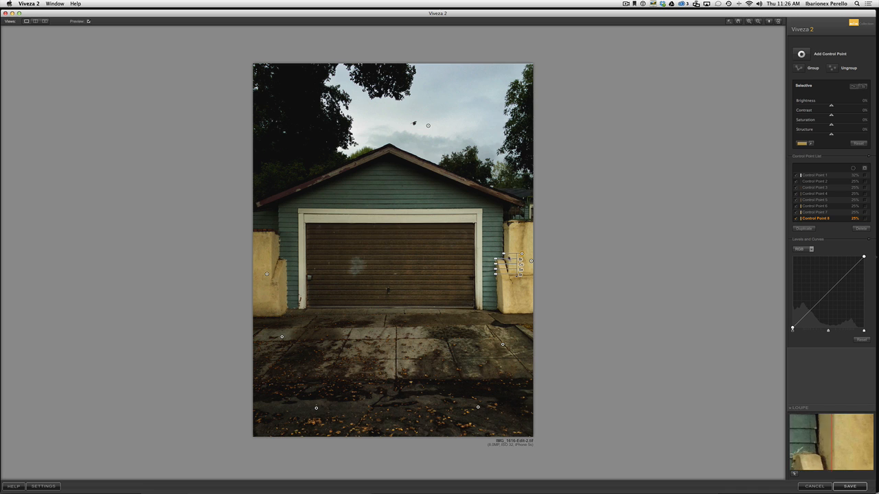
pyautogui.moveTo(495, 259)
pyautogui.mouseDown()
pyautogui.moveTo(488, 261)
pyautogui.moveTo(509, 255)
pyautogui.moveTo(501, 262)
pyautogui.mouseUp()
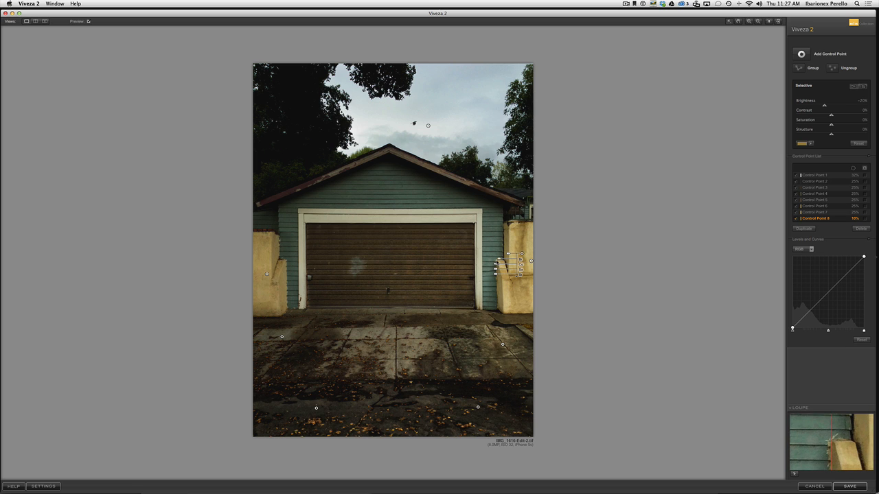
pyautogui.moveTo(498, 265); pyautogui.dragTo(493, 265)
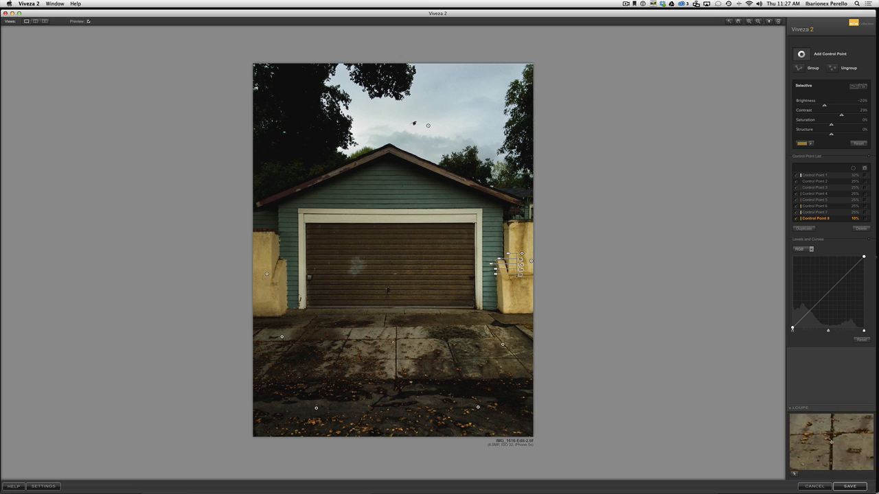
# Step: Add a control point at the centre of the driveway with brightness 9% and contrast 18%
pyautogui.click(394, 346)
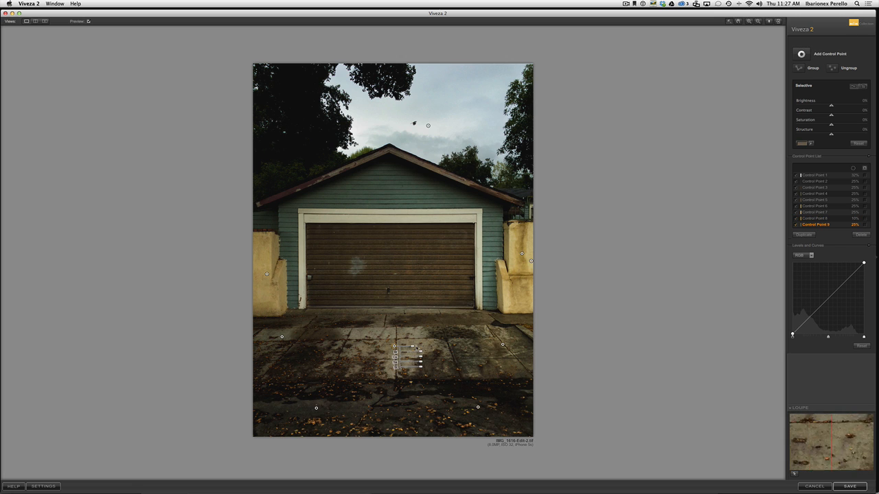
pyautogui.moveTo(421, 353); pyautogui.dragTo(422, 352)
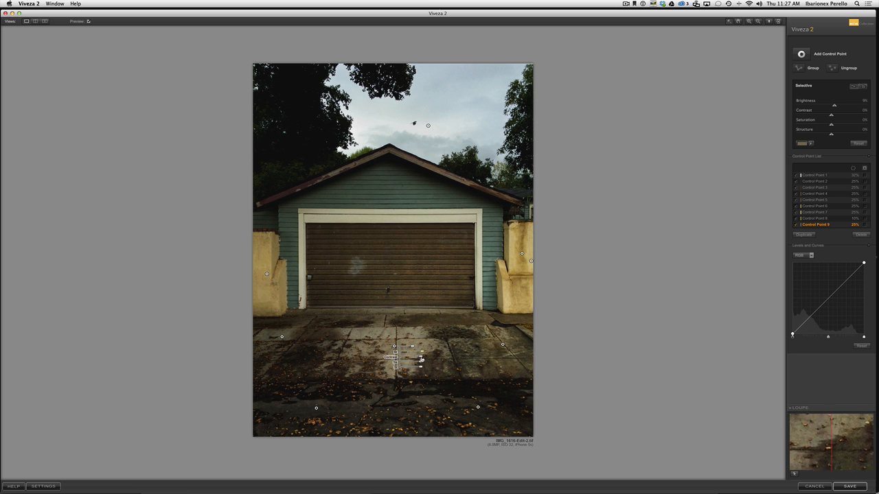
pyautogui.moveTo(421, 359); pyautogui.dragTo(425, 359)
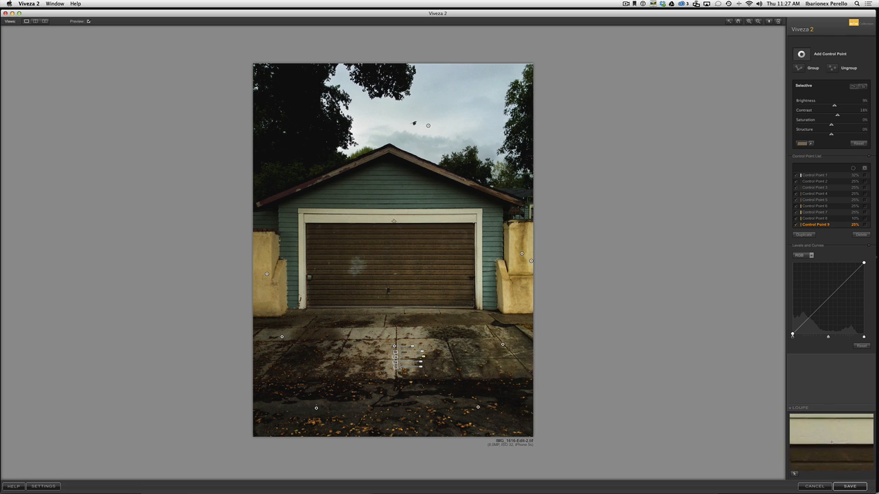
# Step: Add a control point on the white door frame's top beam with brightness 11%, contrast 13% and saturation −13%, and duplicate it onto both side posts
pyautogui.click(390, 222)
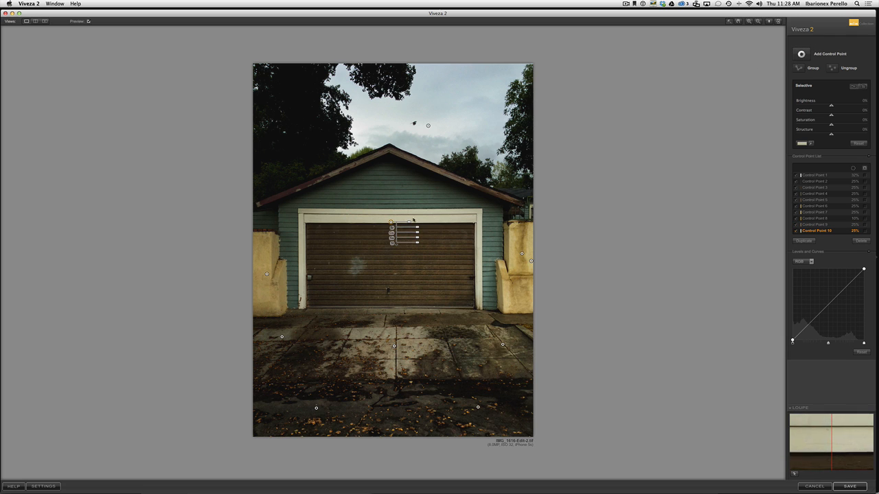
pyautogui.moveTo(391, 222); pyautogui.dragTo(391, 219)
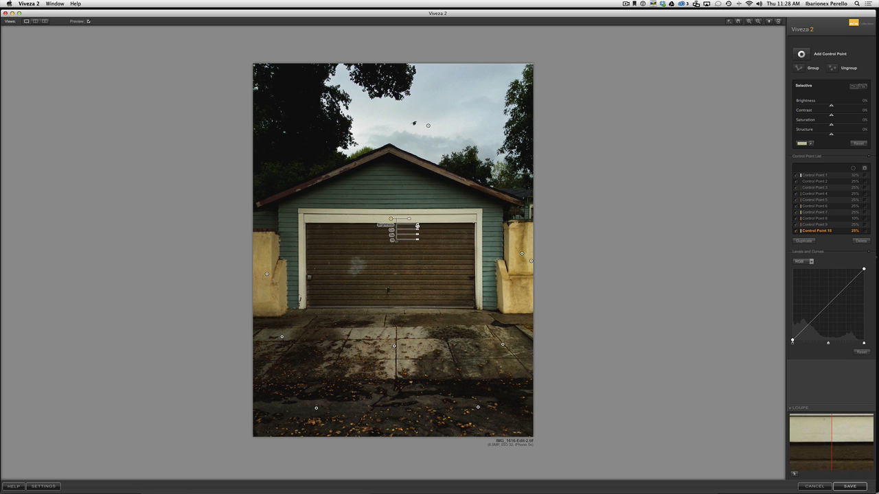
pyautogui.moveTo(417, 226); pyautogui.dragTo(419, 225)
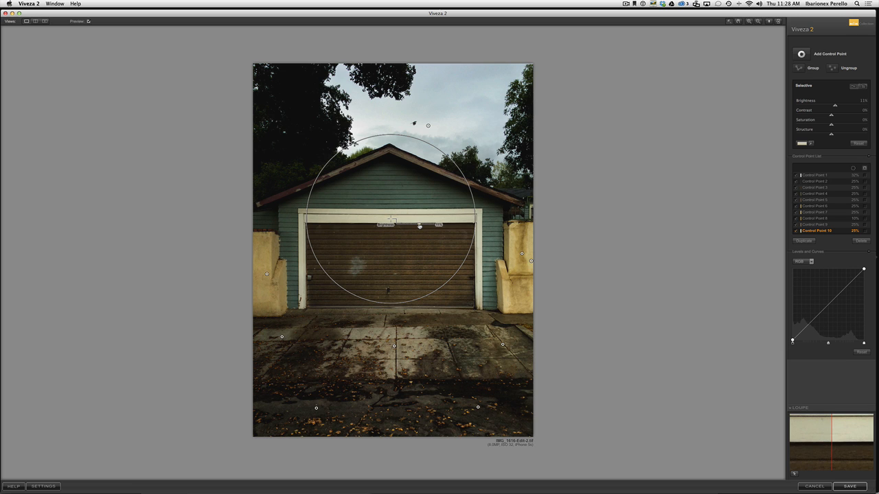
pyautogui.click(419, 230)
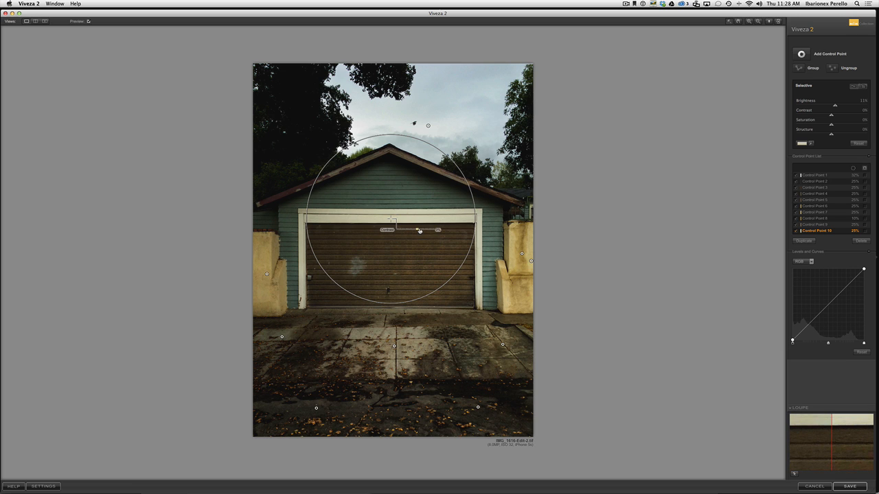
pyautogui.moveTo(419, 230); pyautogui.dragTo(422, 231)
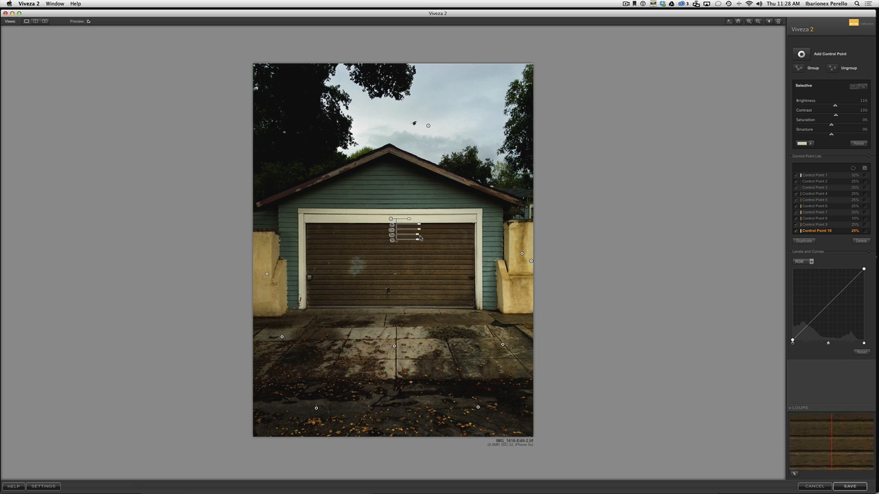
pyautogui.click(417, 235)
pyautogui.moveTo(417, 236); pyautogui.dragTo(415, 236)
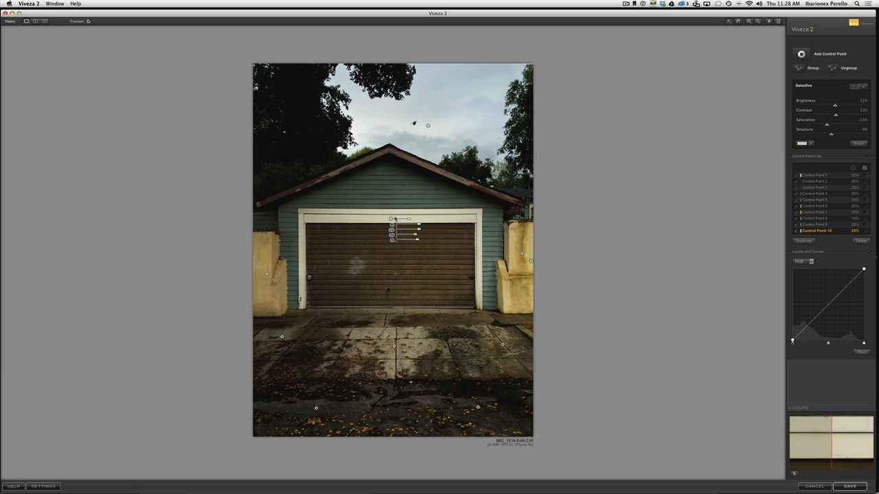
pyautogui.click(302, 261)
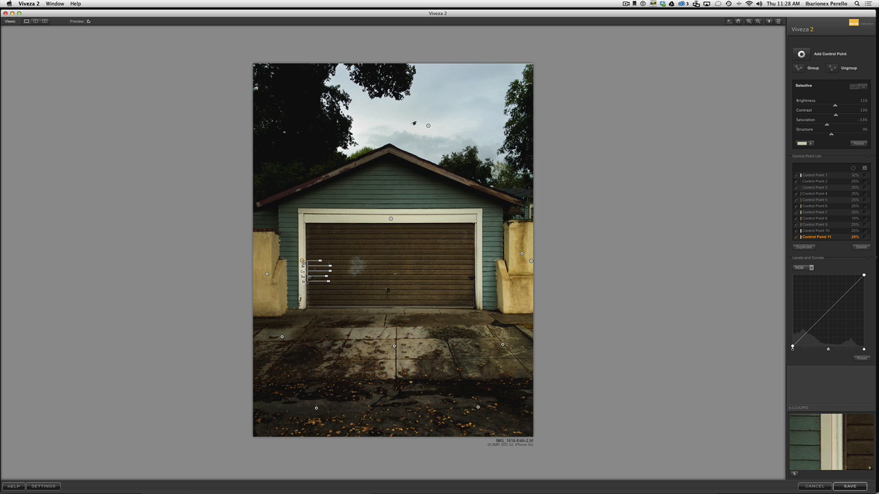
pyautogui.moveTo(302, 261); pyautogui.dragTo(478, 260)
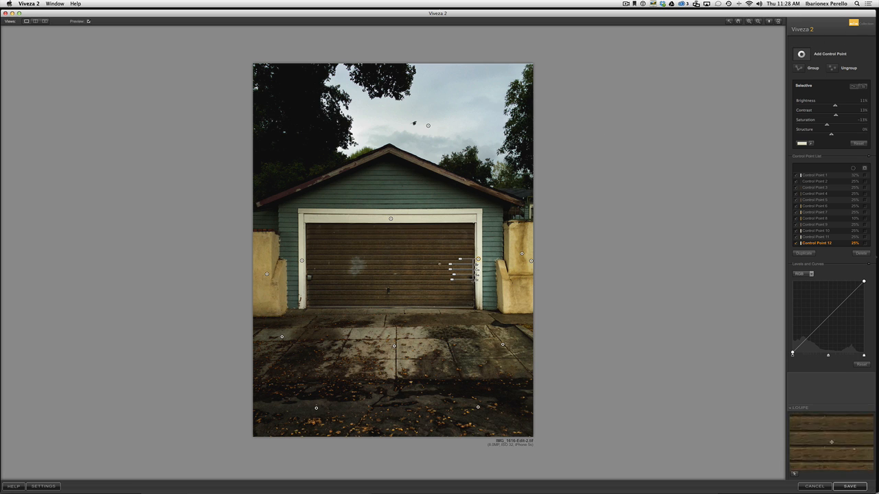
# Step: Add a control point at the centre of the brown garage door with size 31%, brightness −15%, contrast 24% and saturation 24%
pyautogui.click(394, 265)
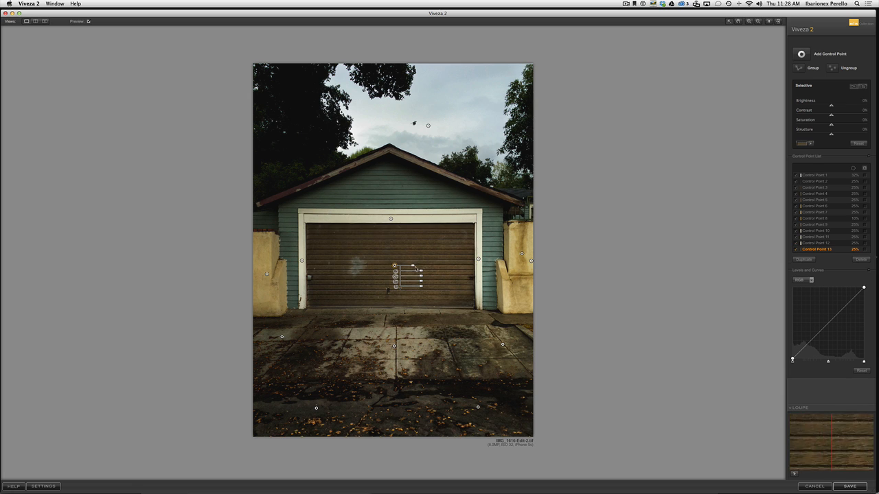
pyautogui.moveTo(413, 267); pyautogui.dragTo(419, 273)
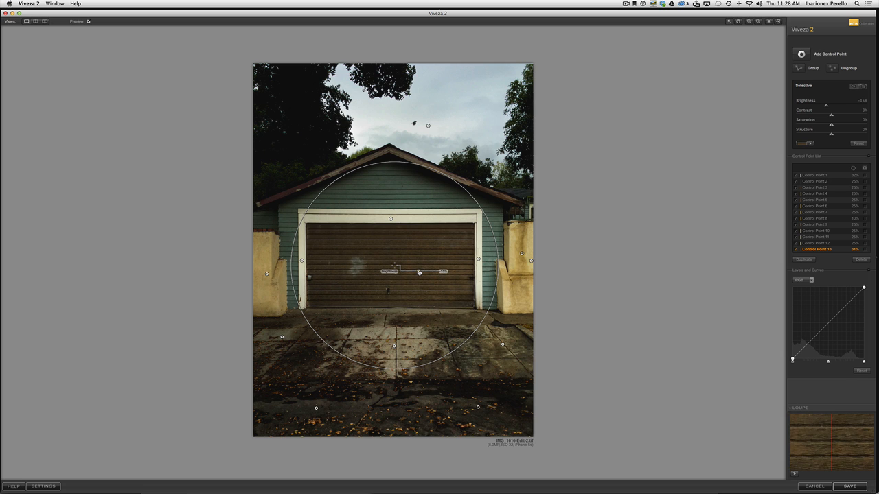
pyautogui.moveTo(419, 272); pyautogui.dragTo(418, 273)
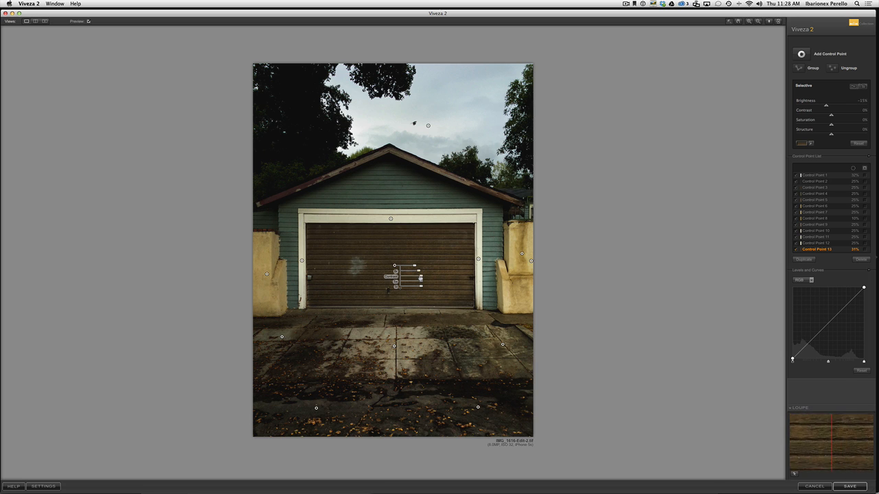
pyautogui.moveTo(420, 278); pyautogui.dragTo(424, 282)
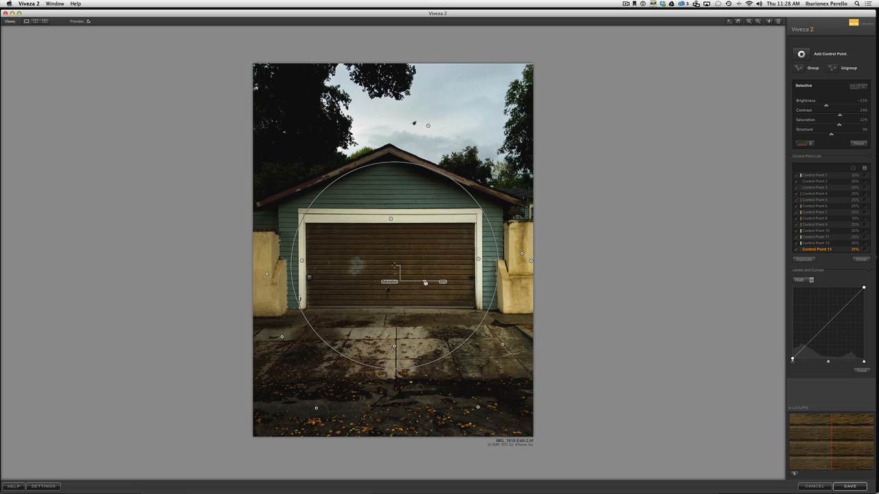
pyautogui.moveTo(425, 282); pyautogui.dragTo(424, 282)
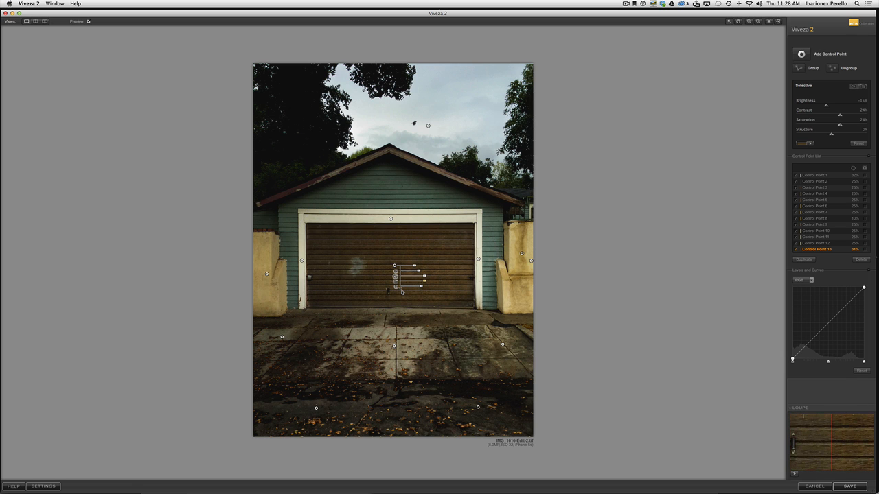
# Step: Expand the garage door control point's slider set and set its warmth to 24%
pyautogui.click(402, 292)
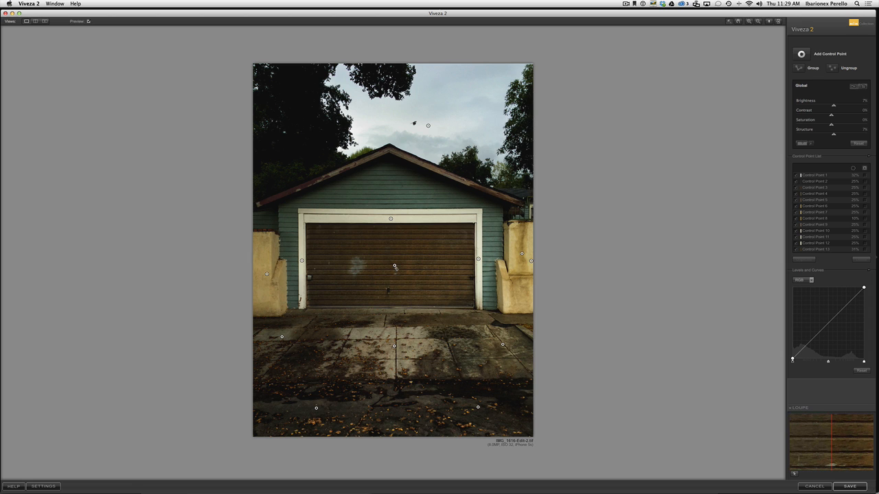
pyautogui.click(394, 267)
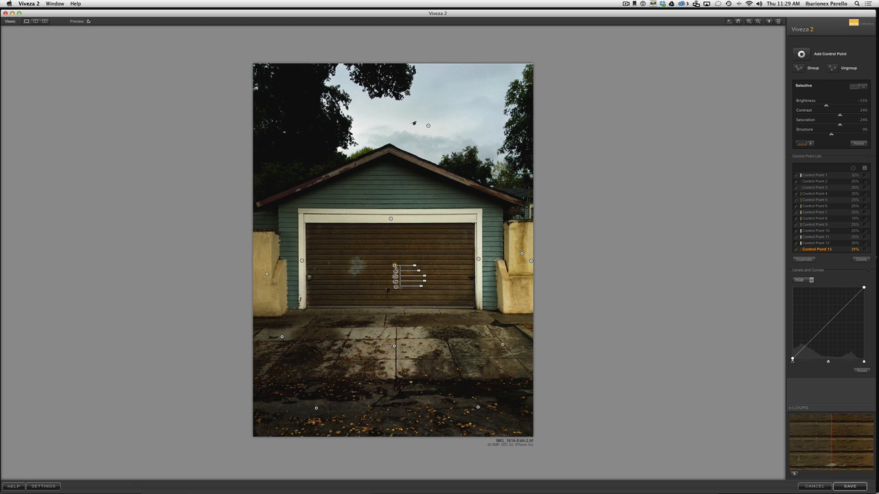
pyautogui.click(397, 290)
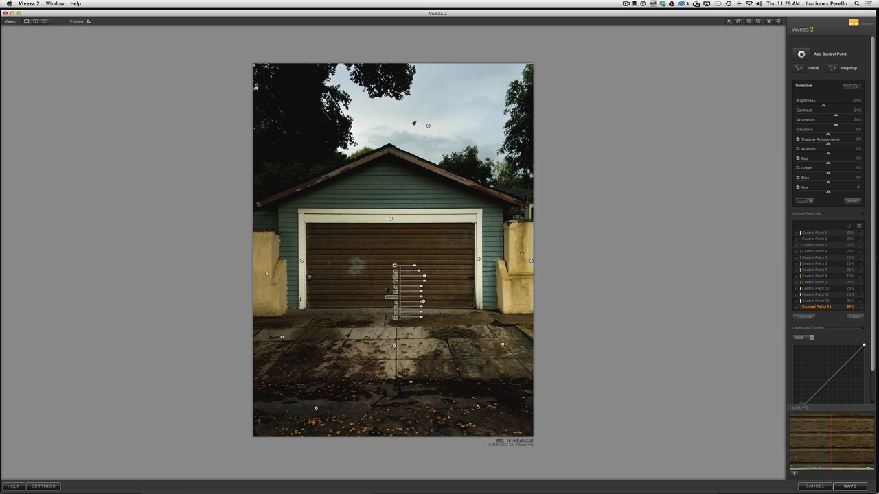
pyautogui.moveTo(419, 300); pyautogui.dragTo(425, 298)
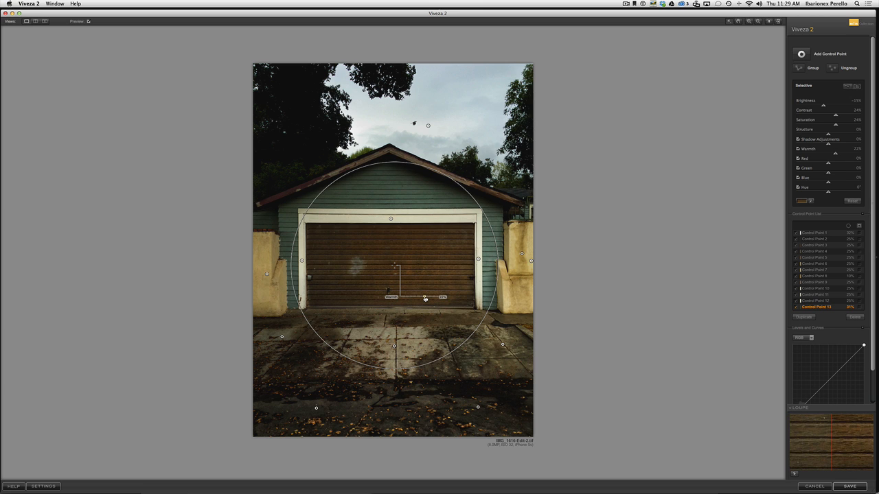
pyautogui.moveTo(425, 298); pyautogui.dragTo(424, 299)
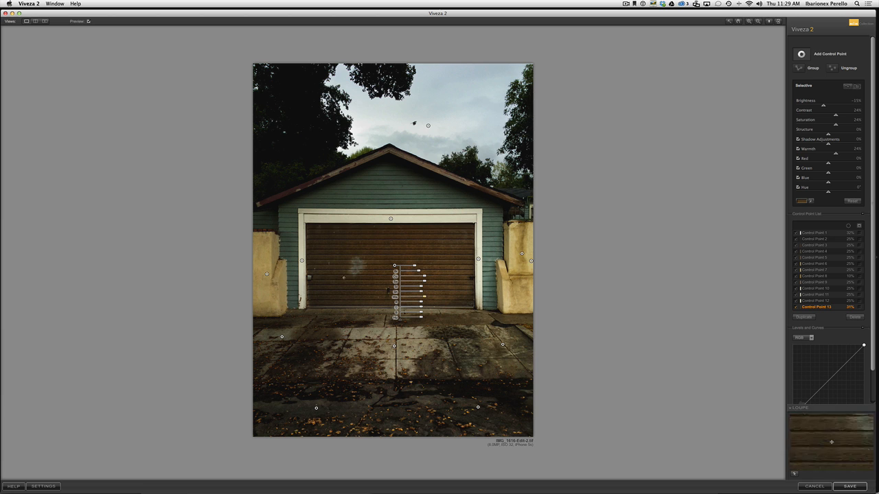
# Step: Add a control point on the pale stain on the garage door with size 7% and neutral adjustments
pyautogui.click(359, 268)
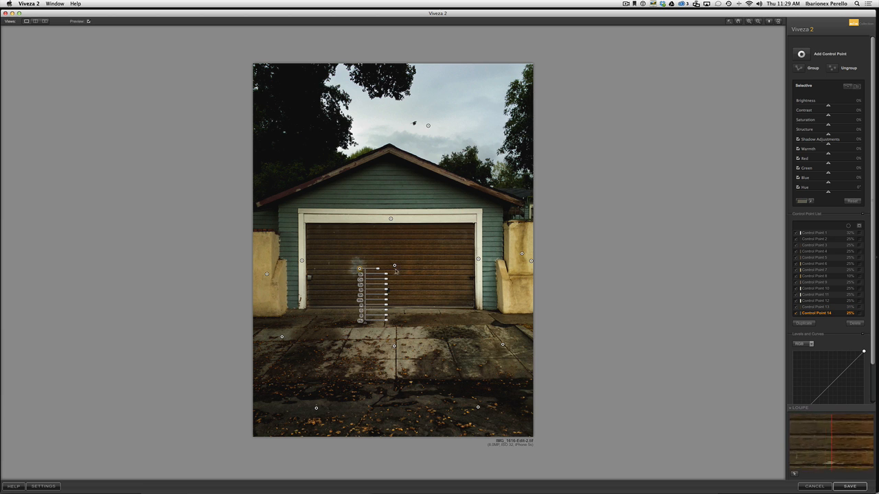
pyautogui.click(378, 270)
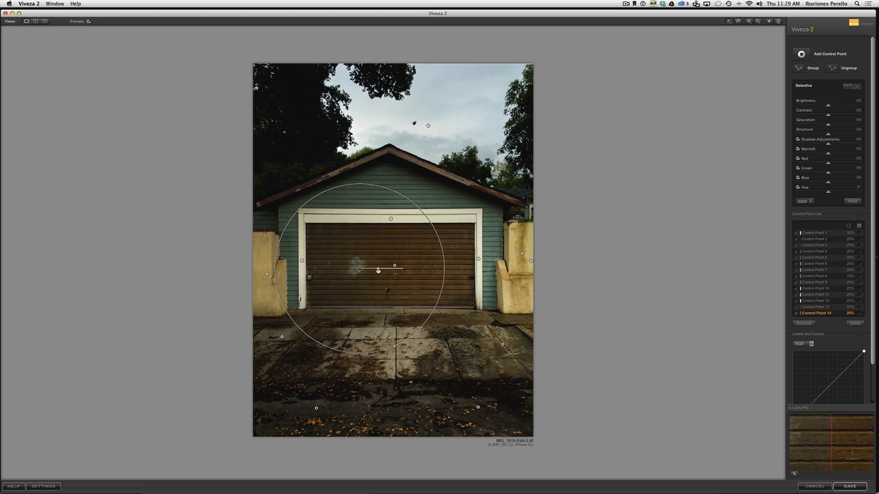
pyautogui.moveTo(379, 270)
pyautogui.mouseDown()
pyautogui.moveTo(372, 270)
pyautogui.moveTo(391, 281)
pyautogui.mouseUp()
pyautogui.click(646, 273)
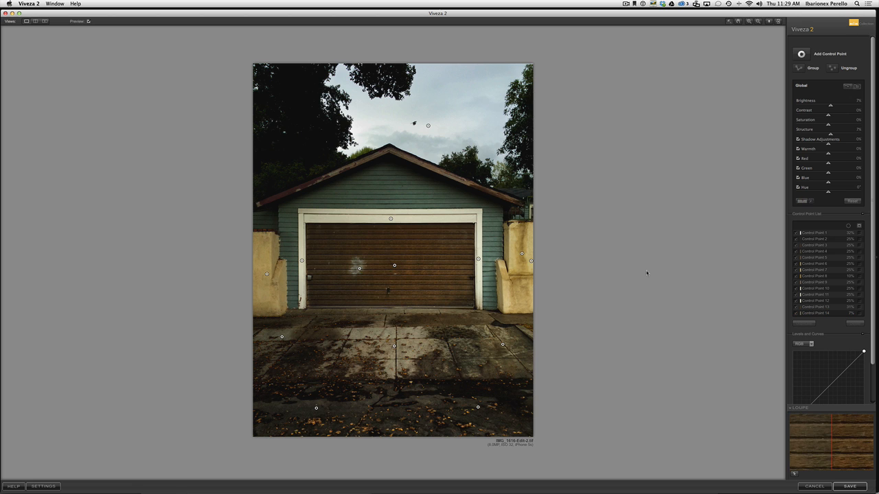
# Step: Compare the photo with and without the control point adjustments, checking the door, walls and driveway
pyautogui.click(88, 22)
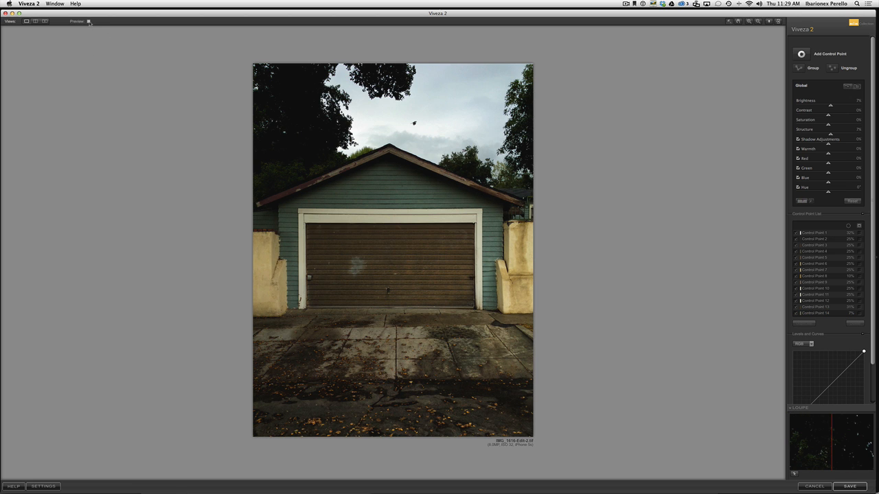
pyautogui.click(88, 22)
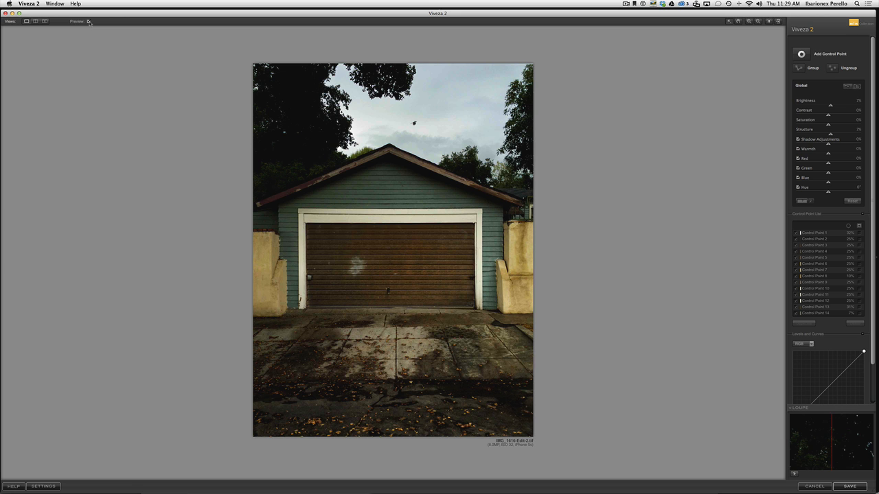
pyautogui.click(88, 21)
pyautogui.click(88, 21)
pyautogui.click(88, 21)
pyautogui.click(88, 21)
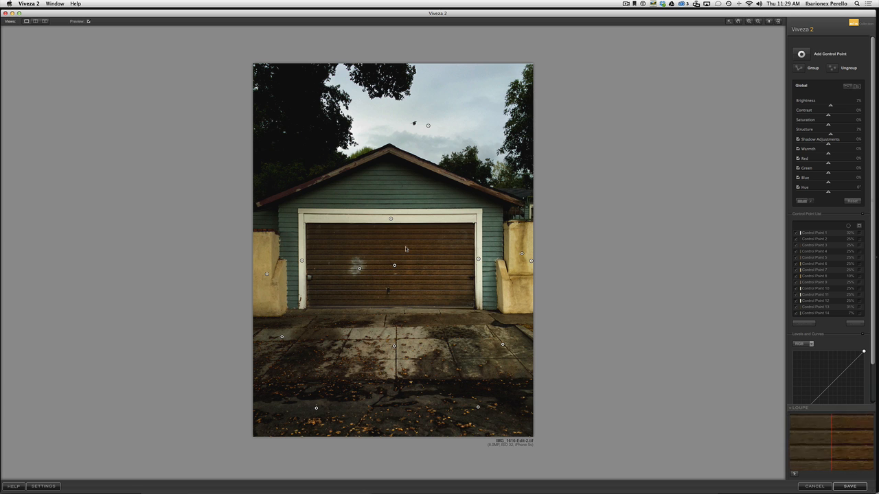
# Step: Duplicate the garage door's centre control point onto the right and left slopes of the brown roof trim
pyautogui.click(394, 267)
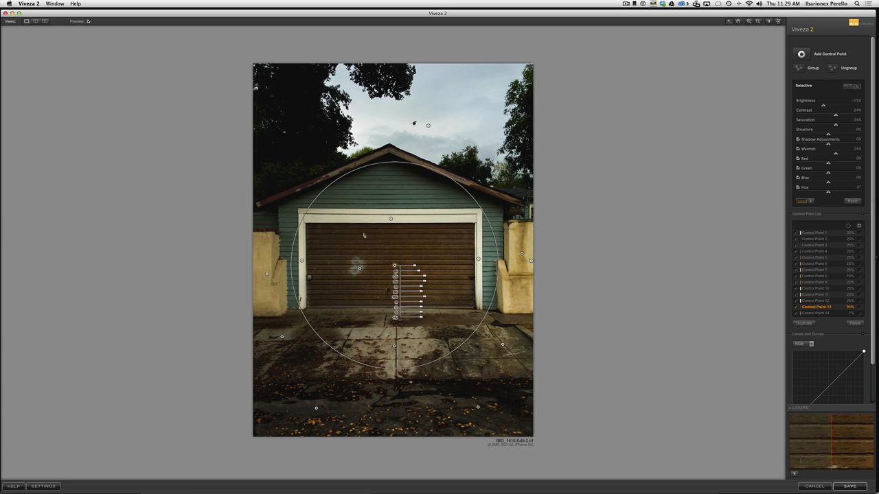
pyautogui.moveTo(394, 266); pyautogui.dragTo(342, 170)
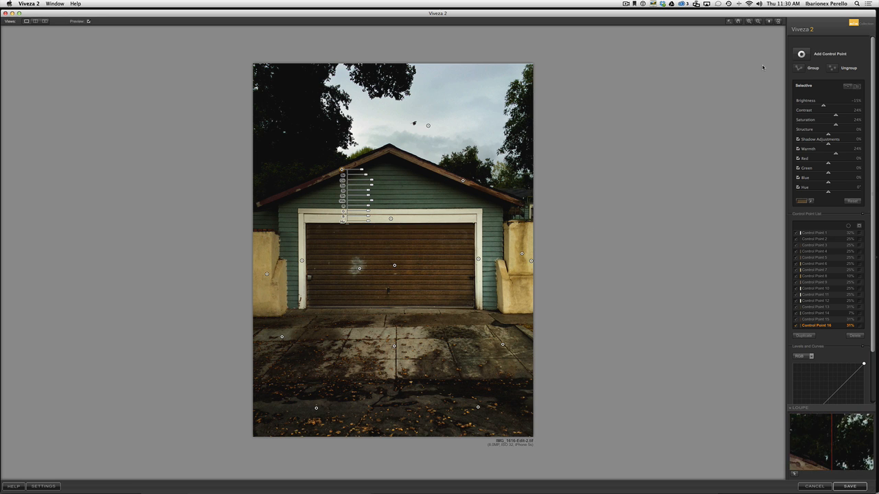
# Step: Add a control point on the green gable with brightness 7% and saturation 37%, and duplicate it onto the green siding on both sides of the door
pyautogui.click(819, 52)
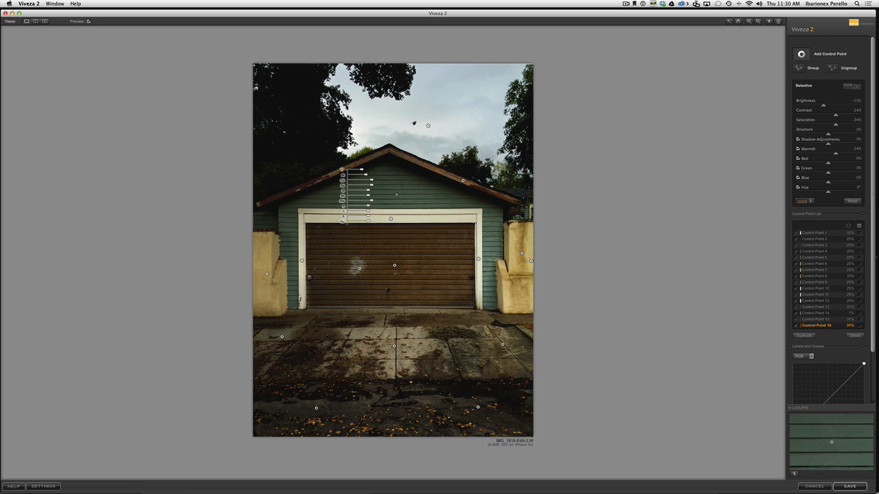
pyautogui.click(396, 197)
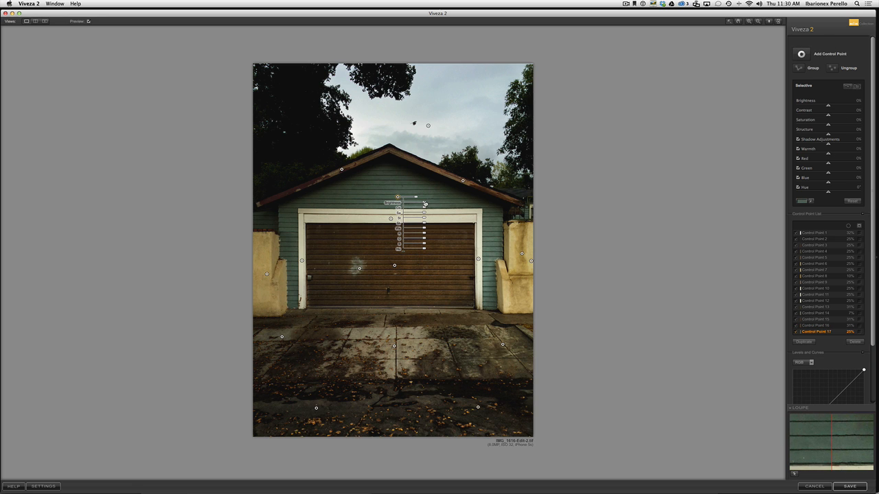
pyautogui.moveTo(424, 203); pyautogui.dragTo(424, 203)
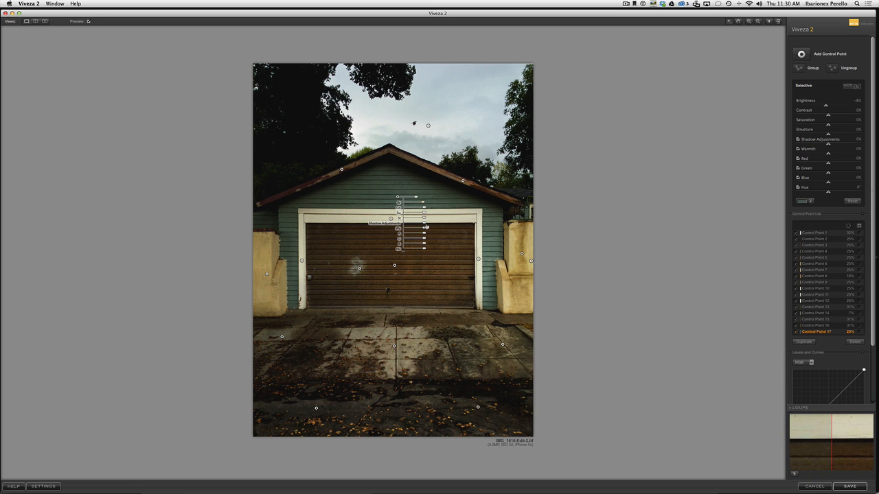
pyautogui.moveTo(426, 215); pyautogui.dragTo(430, 214)
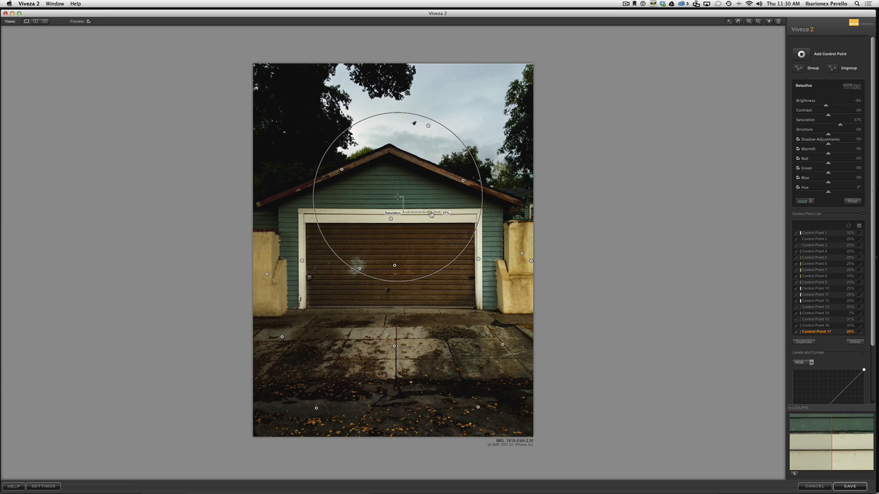
pyautogui.moveTo(430, 215); pyautogui.dragTo(416, 200)
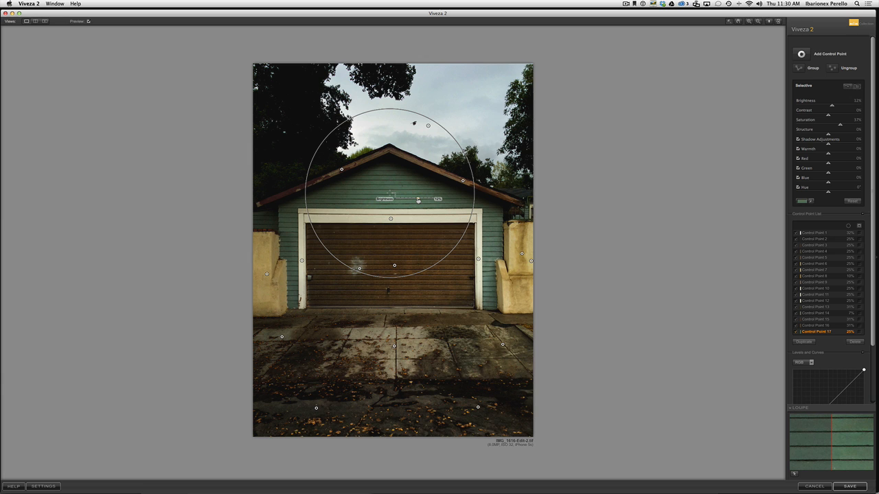
pyautogui.moveTo(418, 200); pyautogui.dragTo(416, 200)
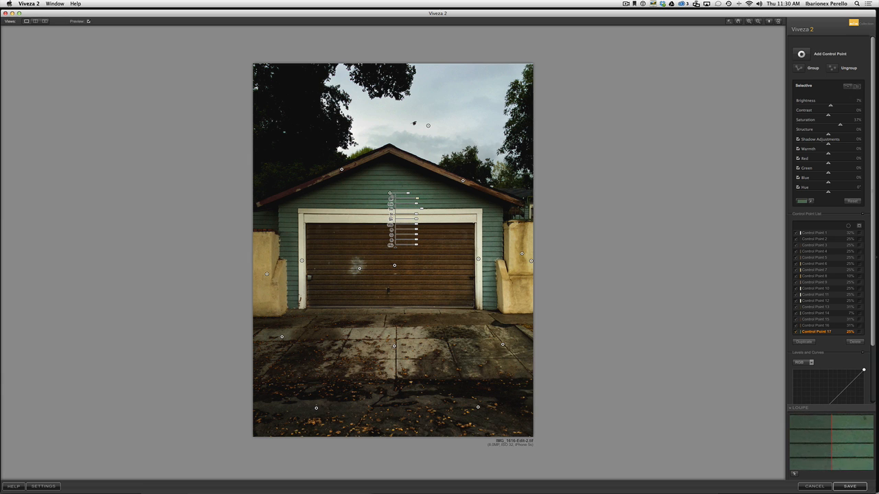
pyautogui.moveTo(389, 193); pyautogui.dragTo(292, 248)
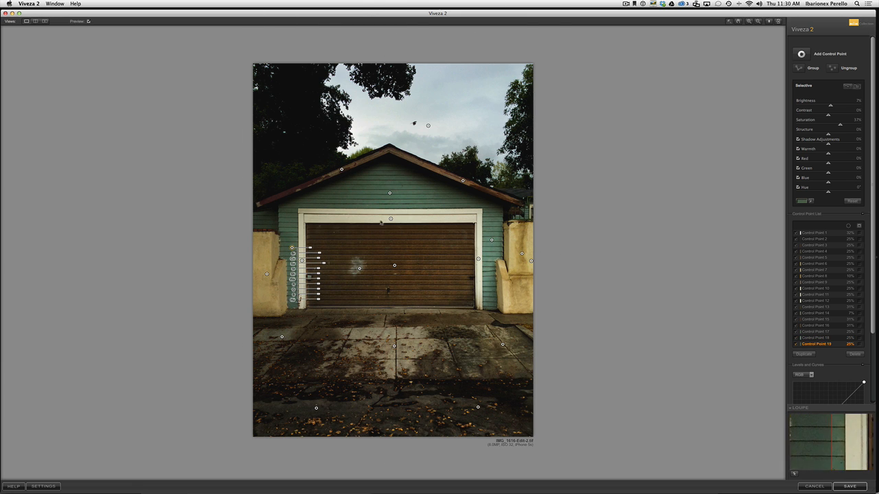
# Step: Compare the image before and after the green siding and roof trim adjustments
pyautogui.click(88, 22)
pyautogui.click(89, 21)
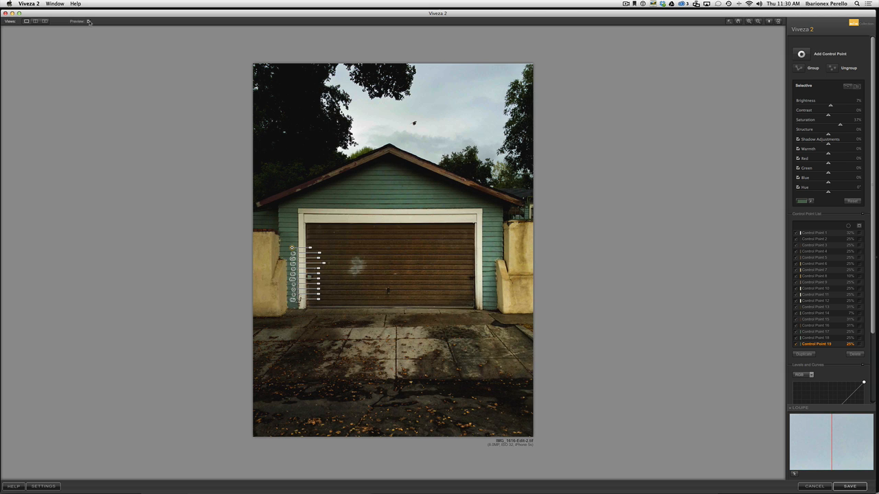
pyautogui.click(88, 21)
pyautogui.click(89, 21)
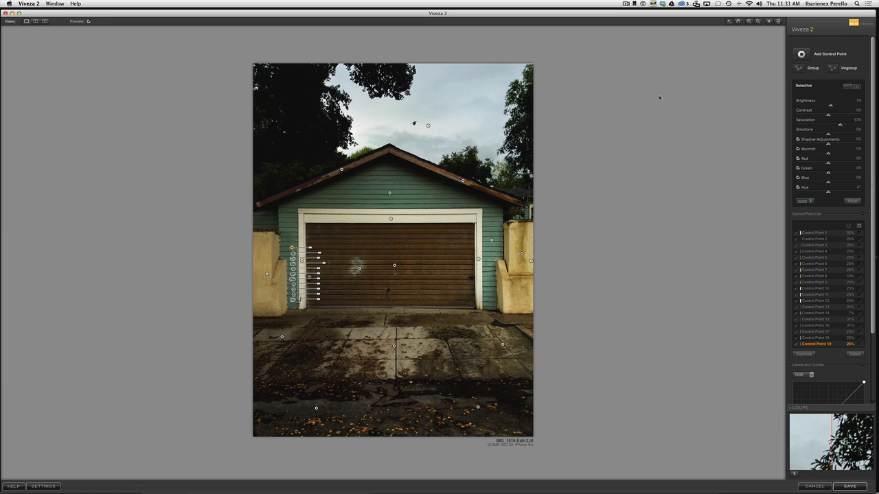
# Step: Add a control point in the sky just above the roof peak with brightness −46% and structure 53%
pyautogui.click(801, 54)
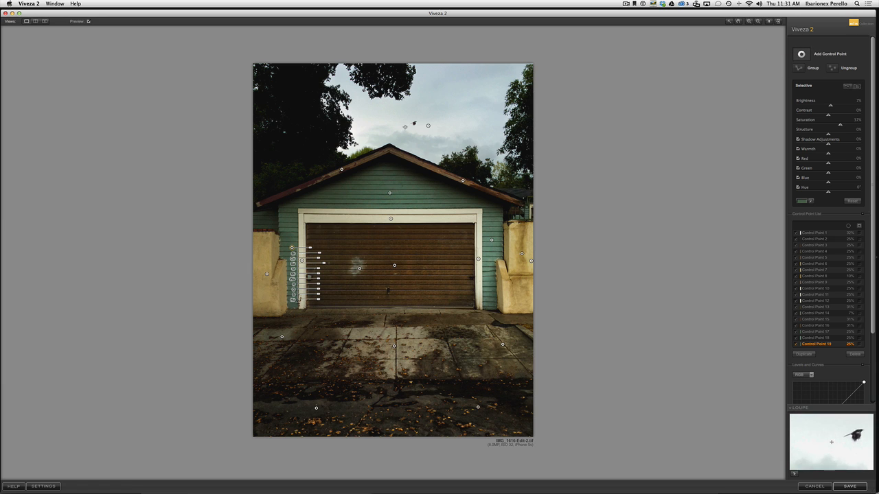
pyautogui.click(418, 144)
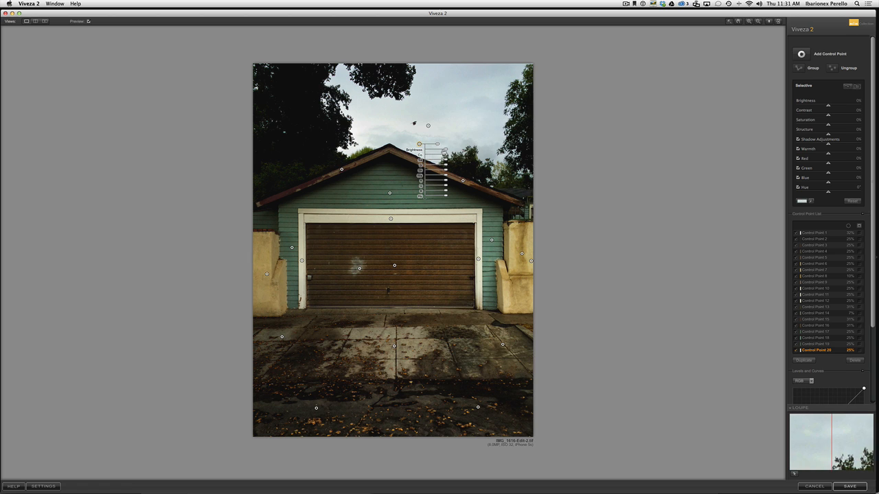
pyautogui.moveTo(446, 149); pyautogui.dragTo(438, 151)
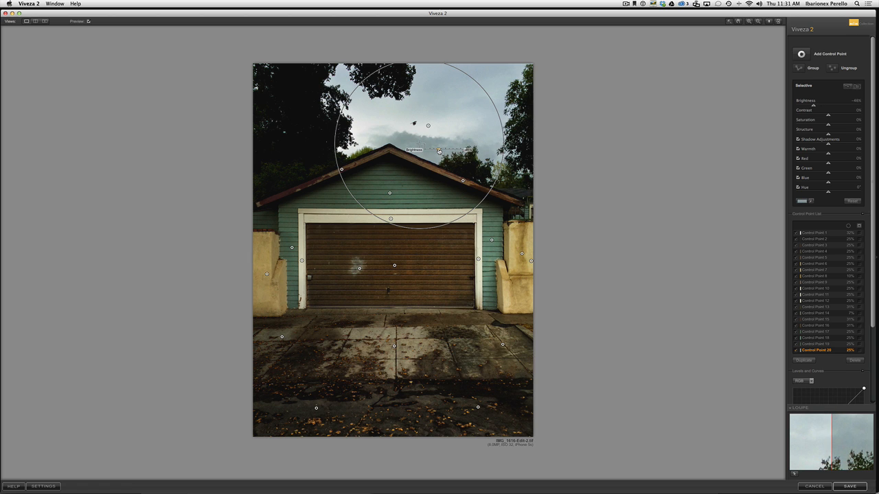
pyautogui.moveTo(439, 151); pyautogui.dragTo(456, 166)
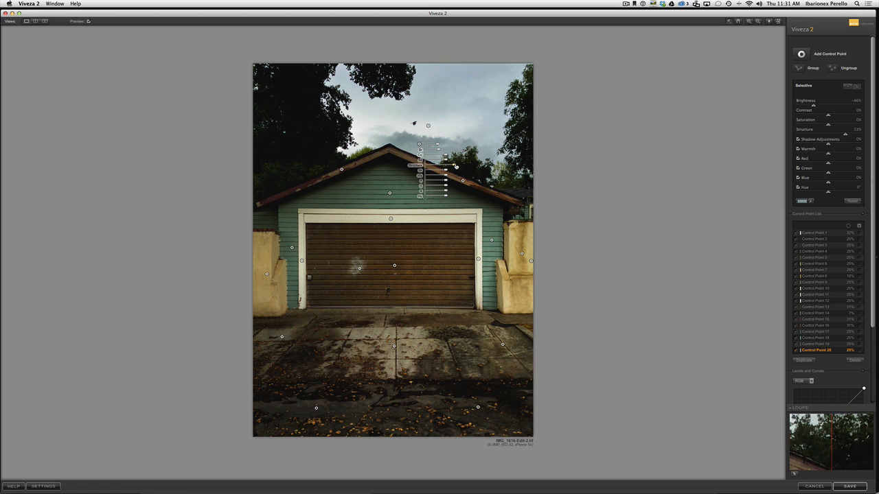
# Step: Duplicate the low sky control point into the upper right sky, set size 14% and structure 2%, and copy that point to the upper left sky
pyautogui.moveTo(419, 144); pyautogui.dragTo(466, 97)
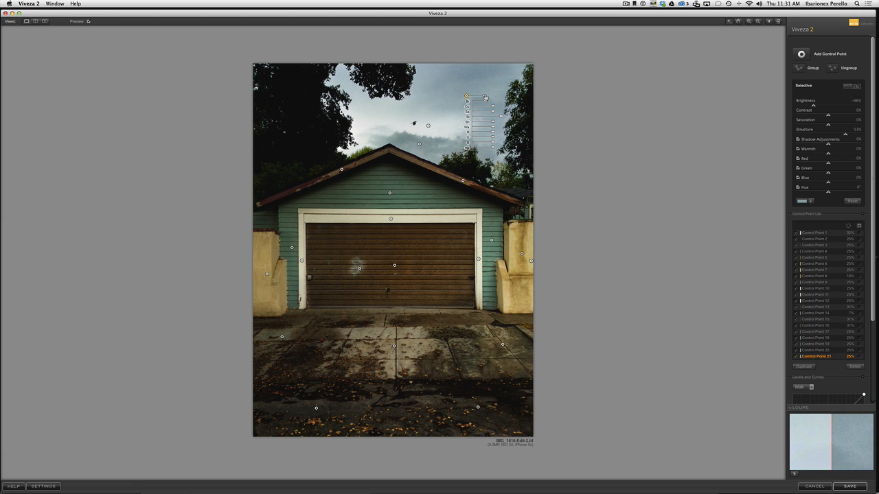
pyautogui.moveTo(484, 99); pyautogui.dragTo(362, 102)
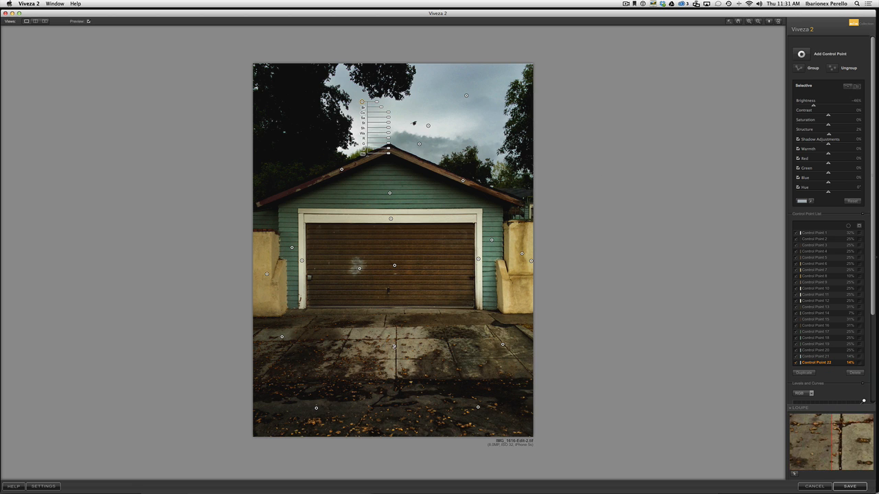
# Step: Set the driveway's centre control point to brightness 16%, and duplicate the left driveway point onto both halves of the driveway's far edge
pyautogui.click(394, 346)
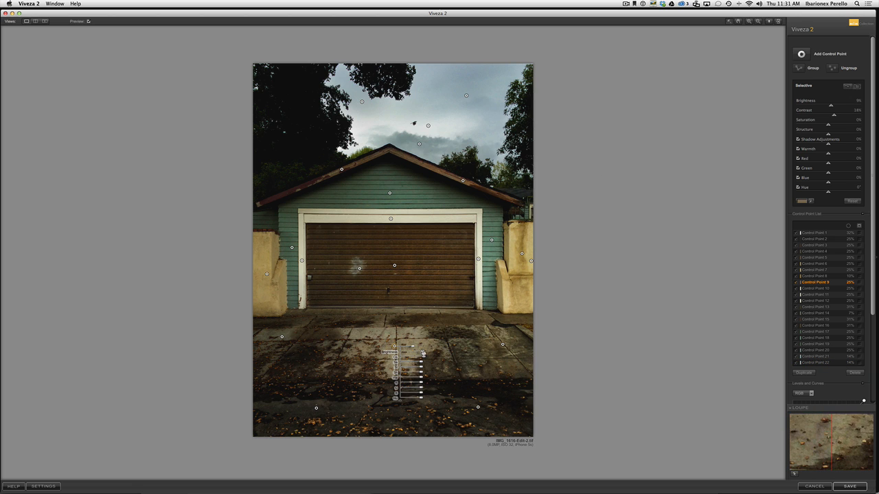
pyautogui.moveTo(420, 352); pyautogui.dragTo(423, 352)
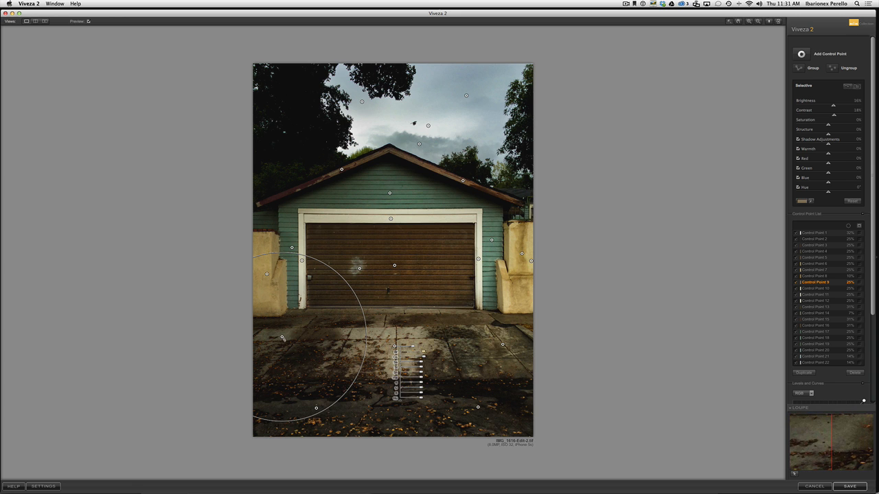
pyautogui.moveTo(281, 338); pyautogui.dragTo(449, 319)
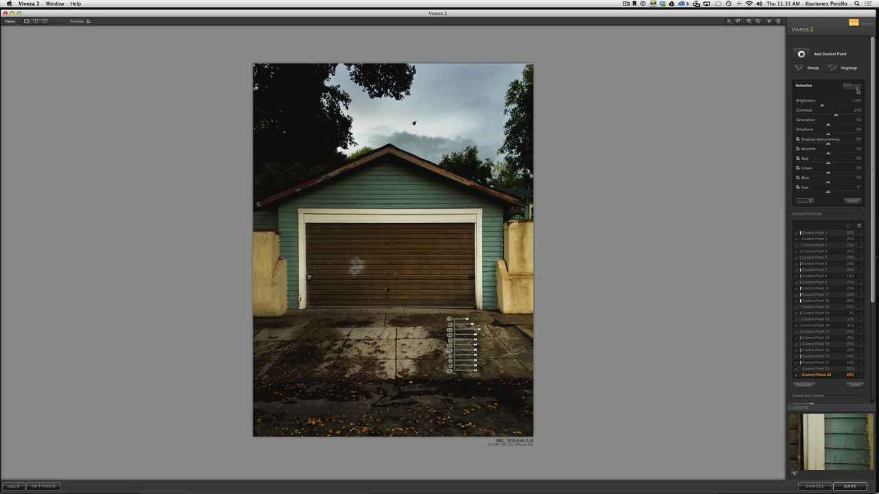
pyautogui.click(800, 54)
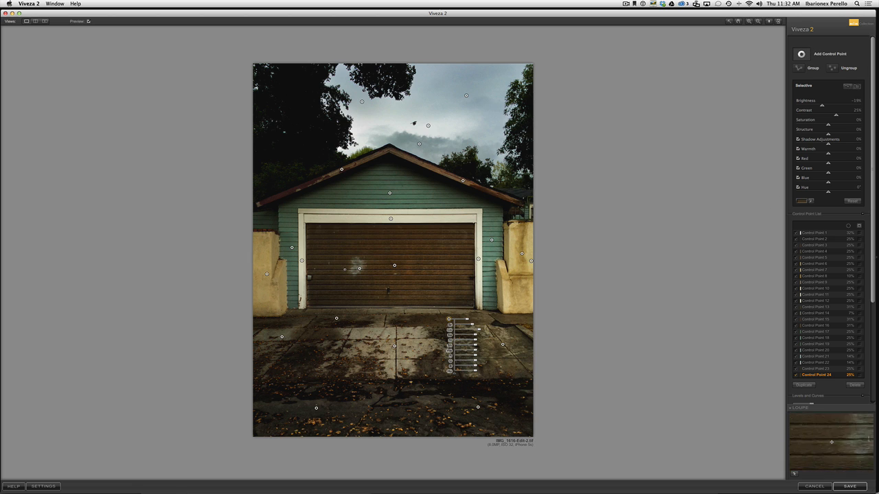
pyautogui.click(337, 296)
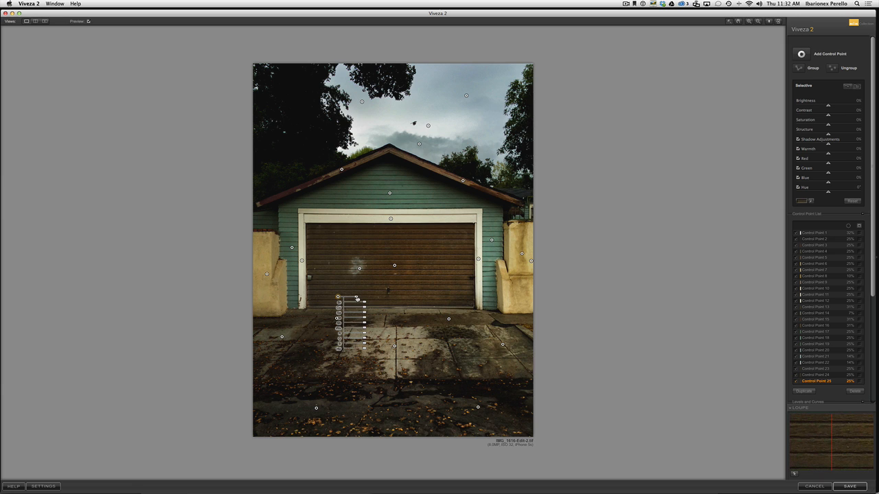
pyautogui.moveTo(356, 298); pyautogui.dragTo(355, 300)
pyautogui.press('Delete')
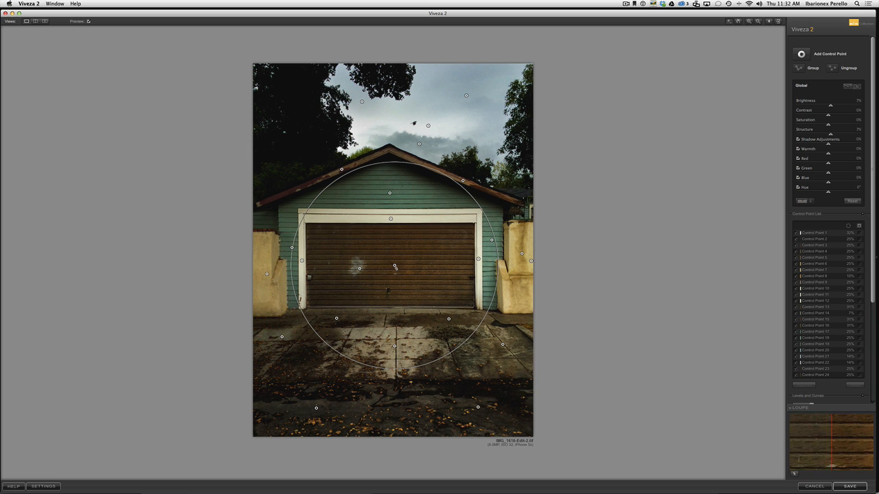
# Step: Duplicate the garage door's centre control point onto the lower left part of the door
pyautogui.click(395, 267)
pyautogui.press('super+z')
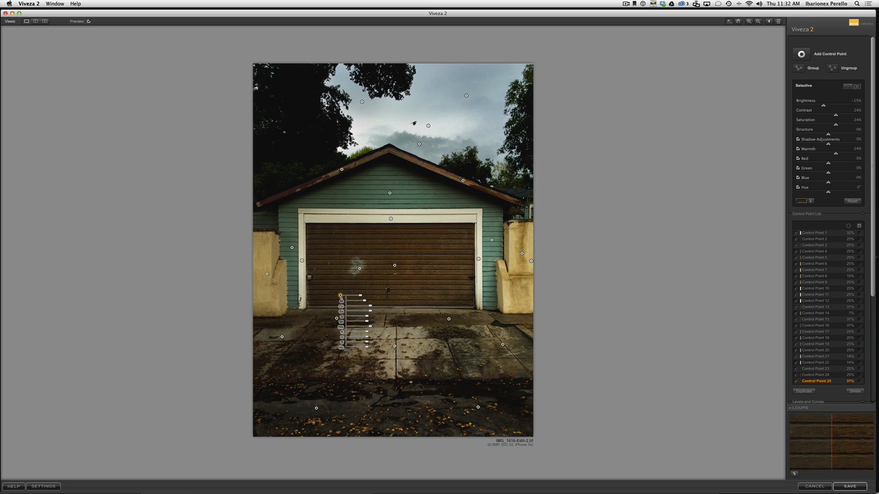
# Step: Duplicate the garage door control point onto the door's upper left area, and toggle the preview to compare with the original
pyautogui.moveTo(343, 295); pyautogui.dragTo(323, 236)
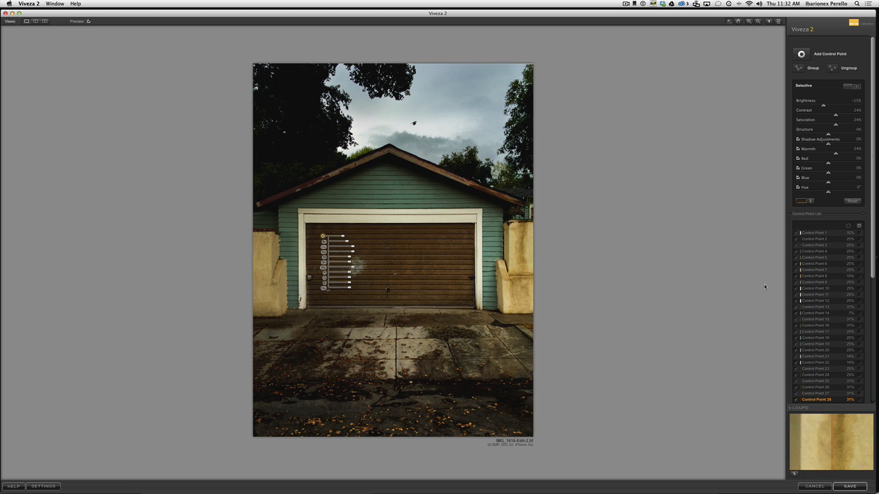
pyautogui.click(88, 21)
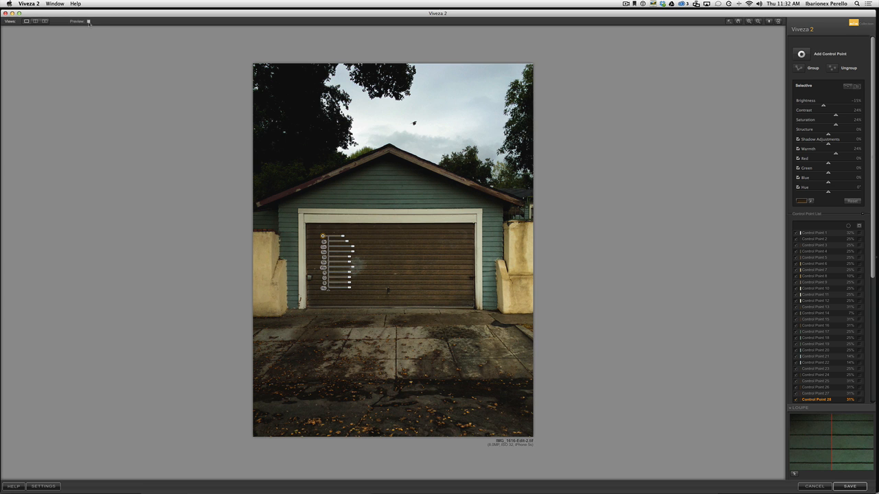
pyautogui.click(88, 22)
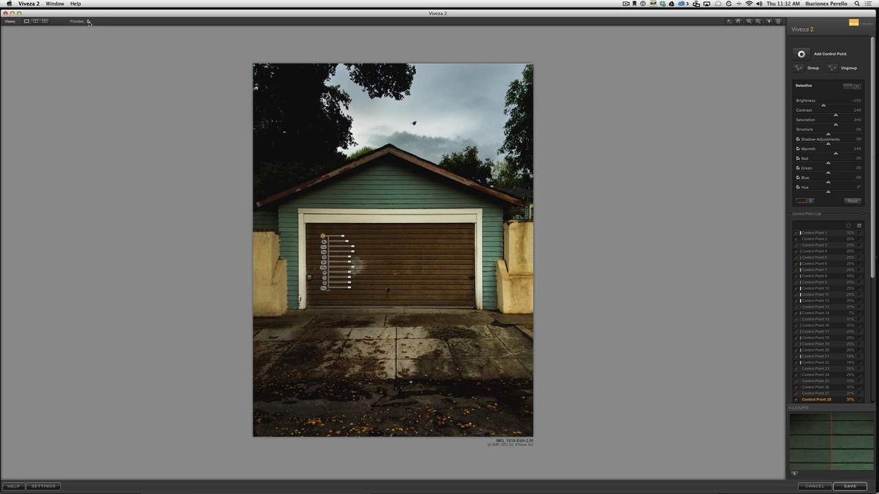
pyautogui.click(87, 21)
pyautogui.click(88, 21)
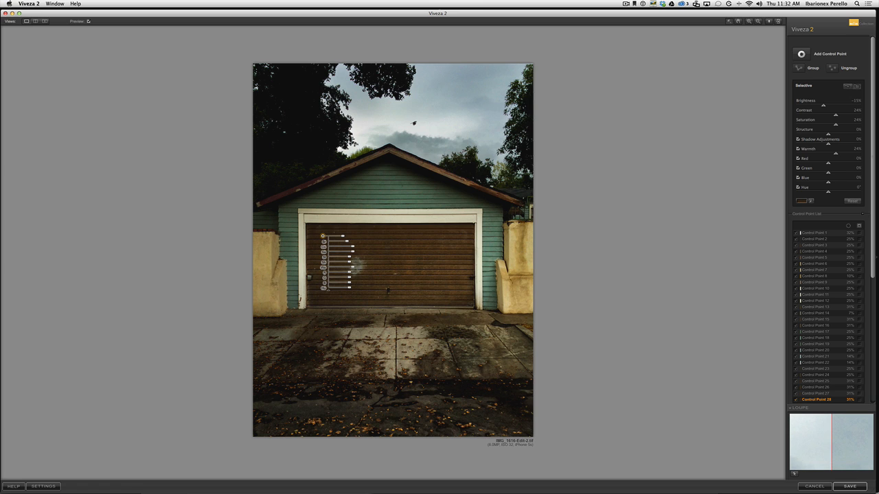
# Step: Save the Viveza edits back to Lightroom and inspect the roof and sky area of the photo up close
pyautogui.click(849, 487)
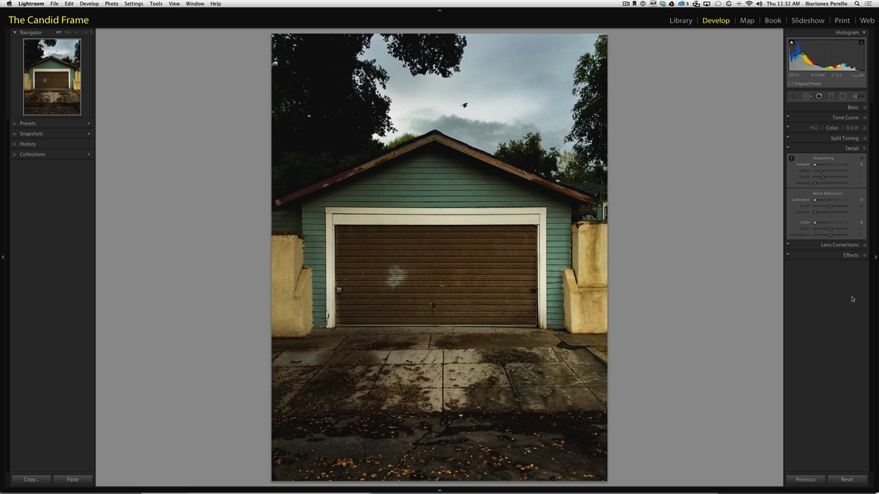
pyautogui.click(533, 160)
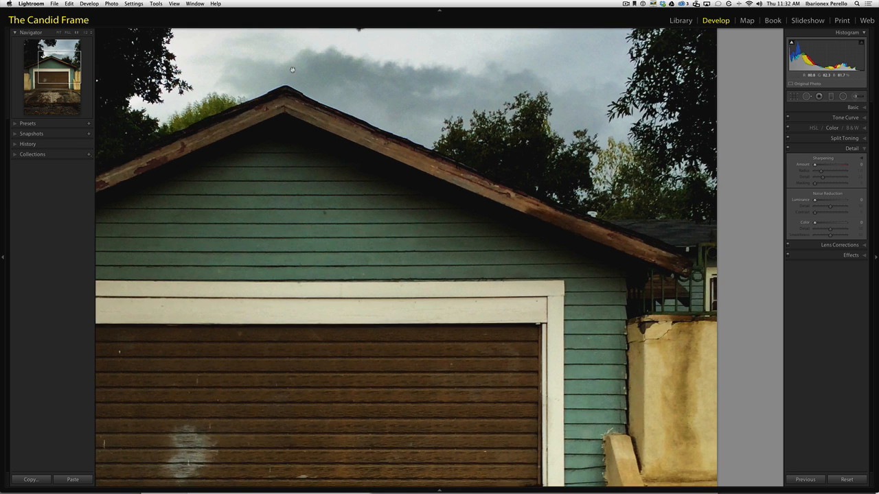
pyautogui.click(367, 161)
# Step: Open the photo in Color Efex Pro 4 with the Edit Original option
pyautogui.click(111, 3)
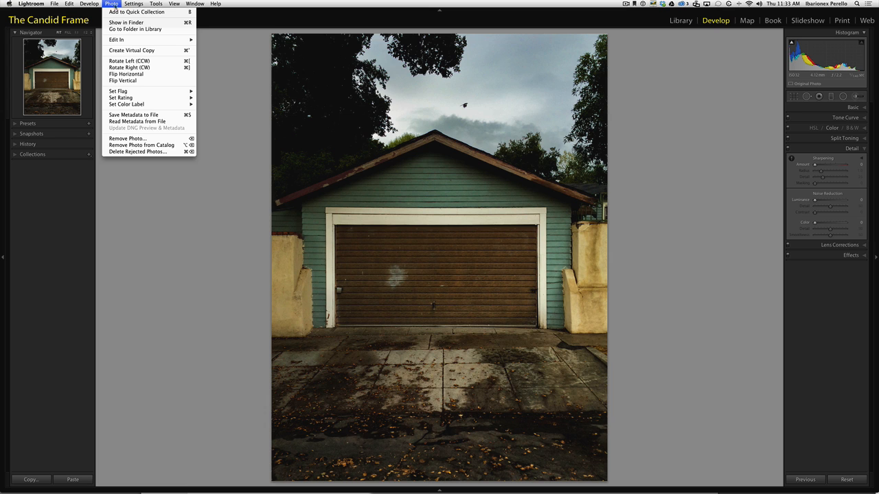
pyautogui.moveTo(129, 39)
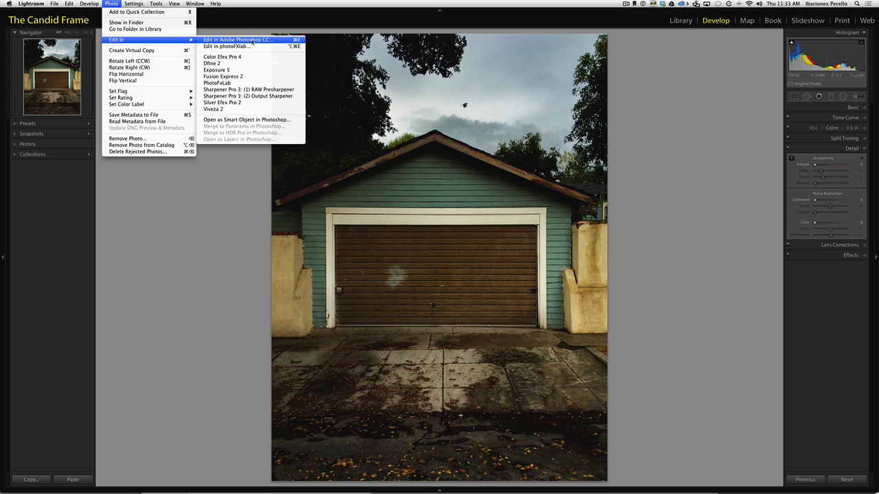
pyautogui.click(249, 58)
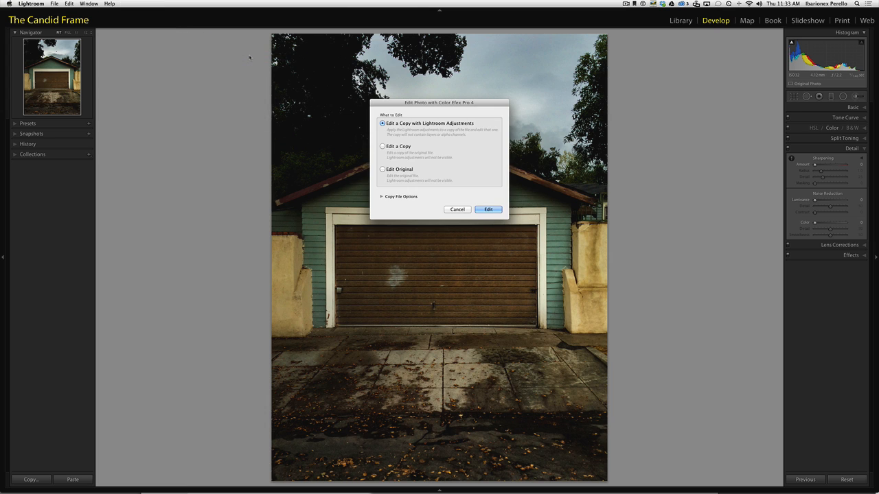
pyautogui.click(384, 169)
pyautogui.click(488, 208)
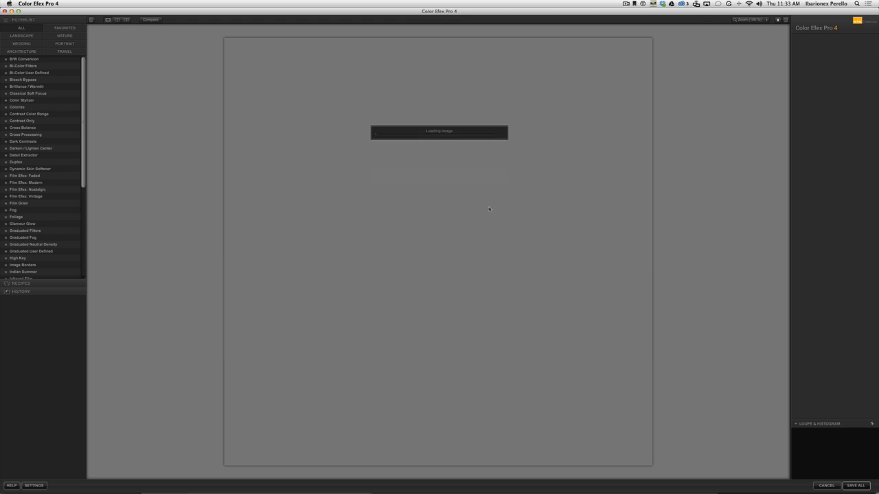
# Step: Apply the Darken / Lighten Center filter with center luminosity 38%, border luminosity −72% and center size 56%, and compare with the original
pyautogui.click(31, 86)
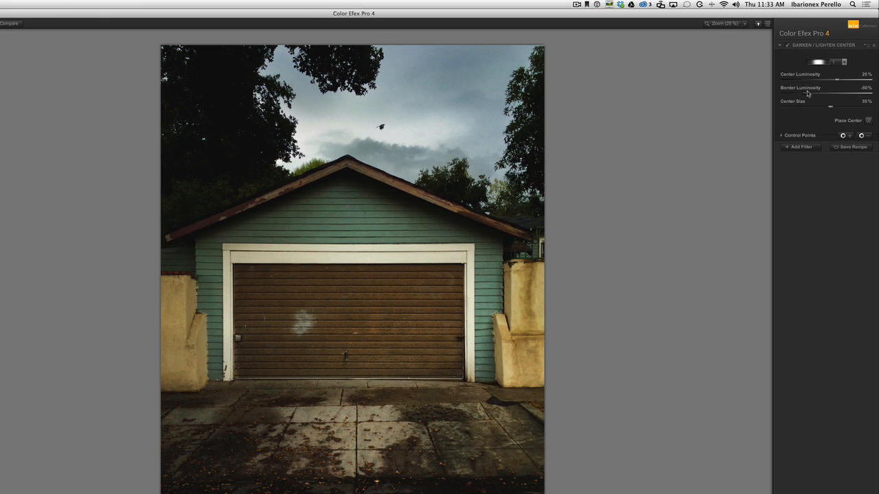
pyautogui.moveTo(807, 94)
pyautogui.mouseDown()
pyautogui.moveTo(770, 98)
pyautogui.moveTo(843, 97)
pyautogui.moveTo(795, 105)
pyautogui.mouseUp()
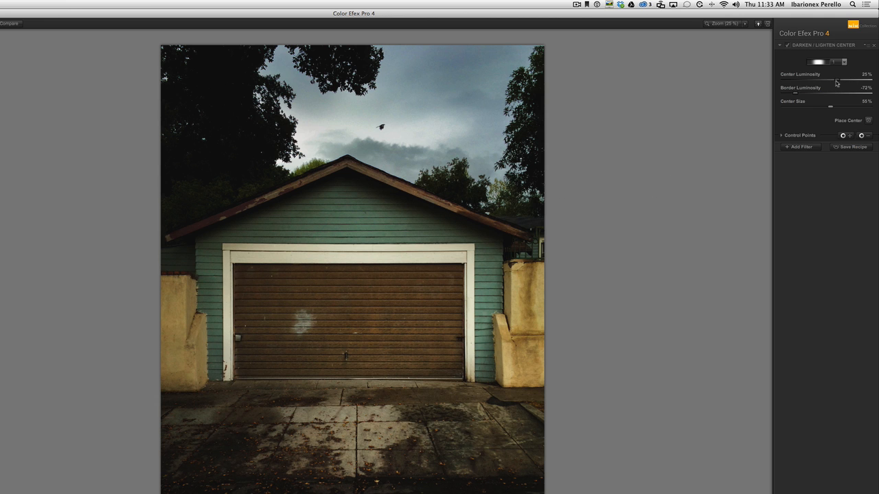
pyautogui.moveTo(838, 83); pyautogui.dragTo(832, 125)
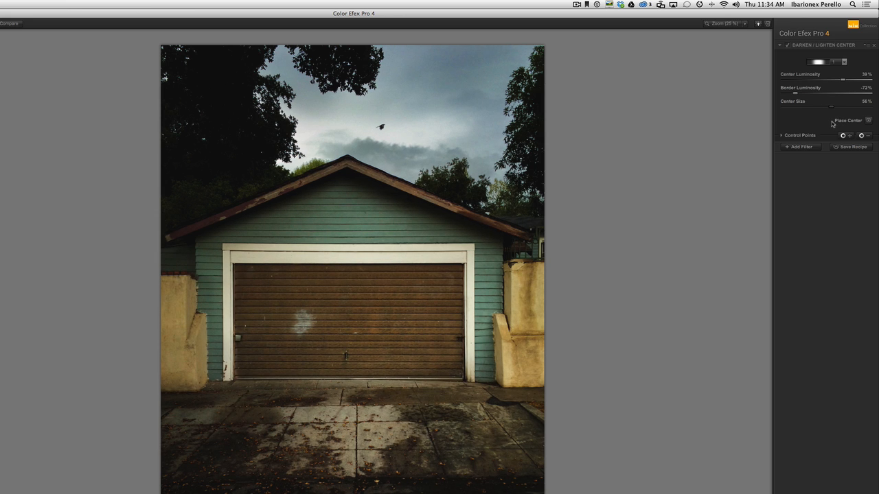
pyautogui.click(8, 24)
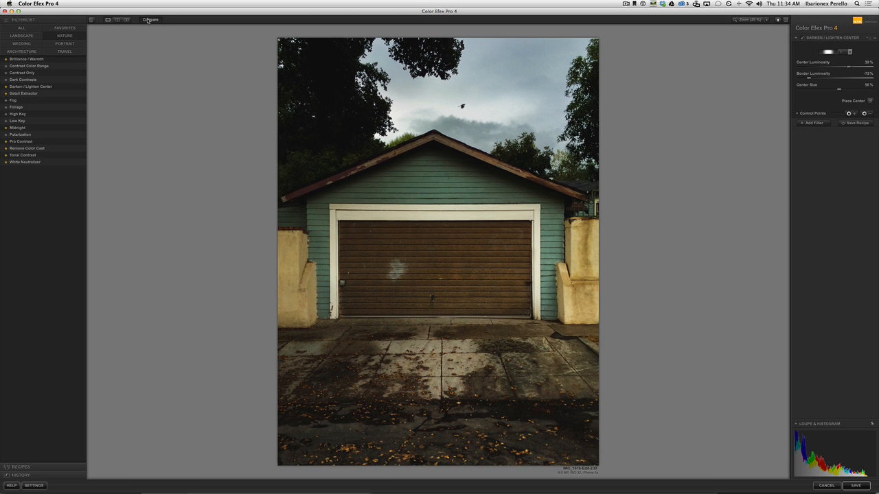
pyautogui.click(147, 20)
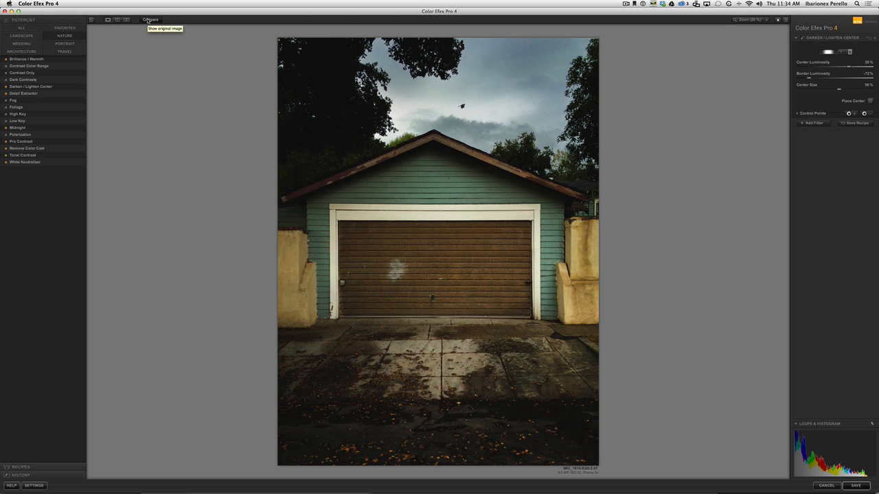
pyautogui.click(148, 20)
pyautogui.click(148, 20)
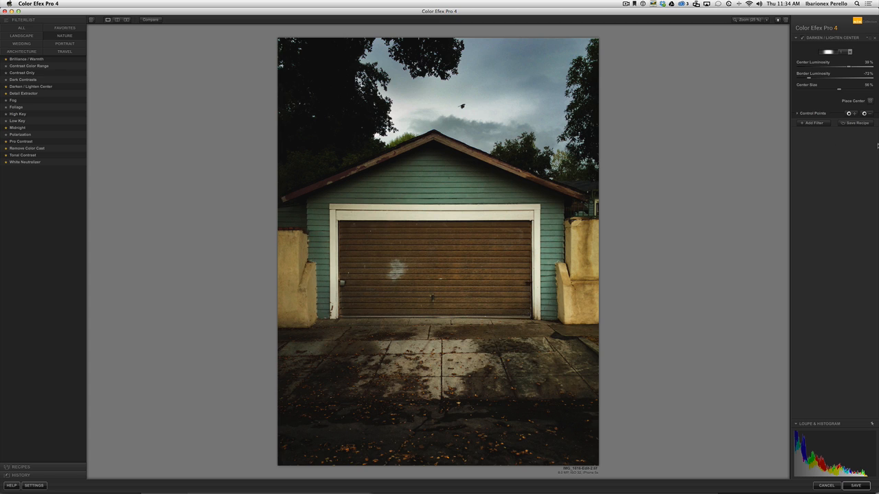
# Step: Add a Tonal Contrast filter with highlights, midtones and shadows at 10% and saturation at 6%
pyautogui.click(812, 124)
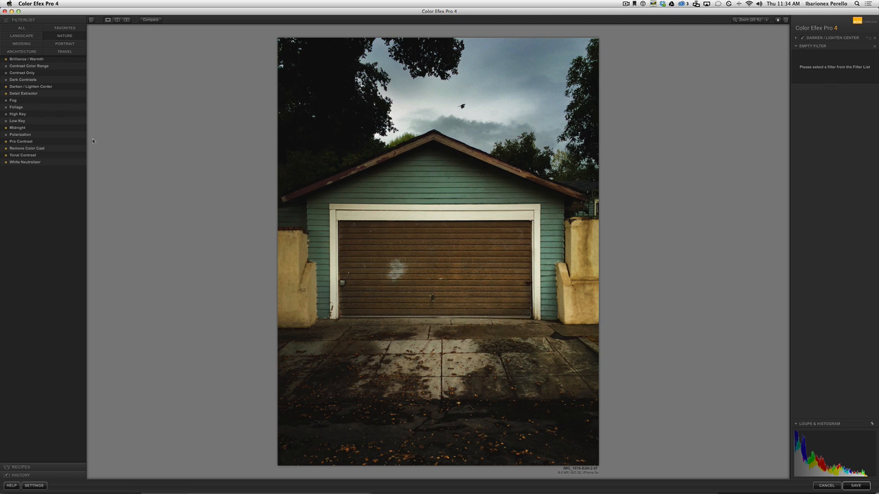
pyautogui.click(27, 156)
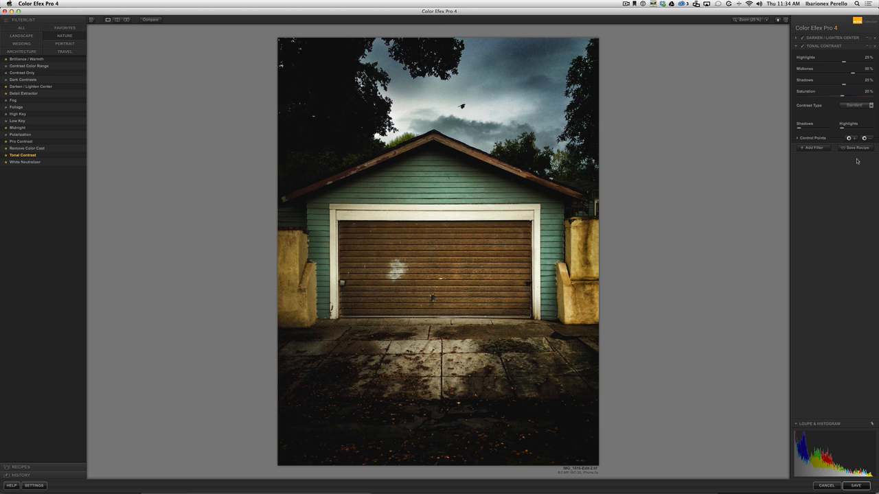
pyautogui.moveTo(843, 62)
pyautogui.mouseDown()
pyautogui.moveTo(846, 77)
pyautogui.moveTo(838, 78)
pyautogui.mouseUp()
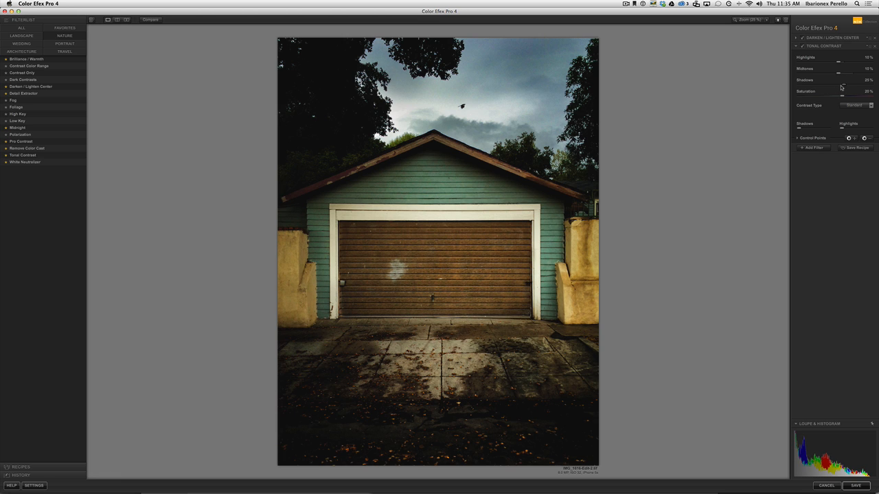
pyautogui.moveTo(844, 87); pyautogui.dragTo(838, 87)
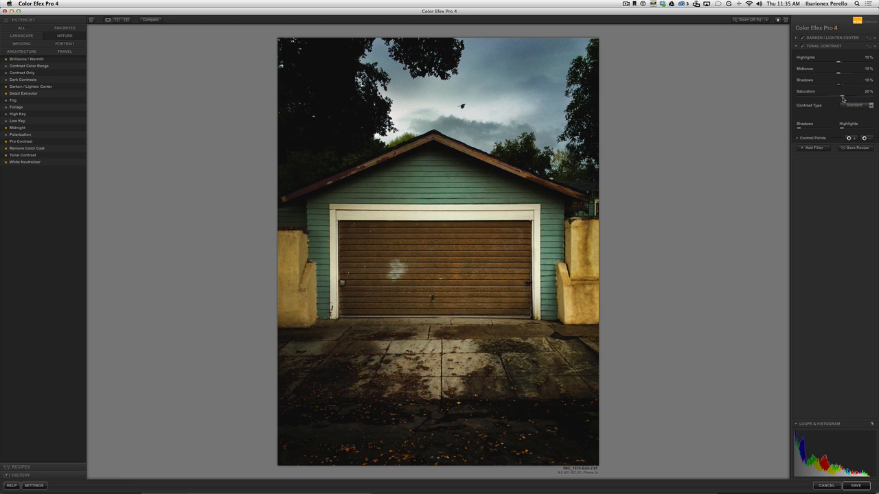
pyautogui.moveTo(842, 99); pyautogui.dragTo(836, 102)
# Step: Try the High Pass, Balanced, Strong and other contrast types for Tonal Contrast, and settle on Fine
pyautogui.click(865, 106)
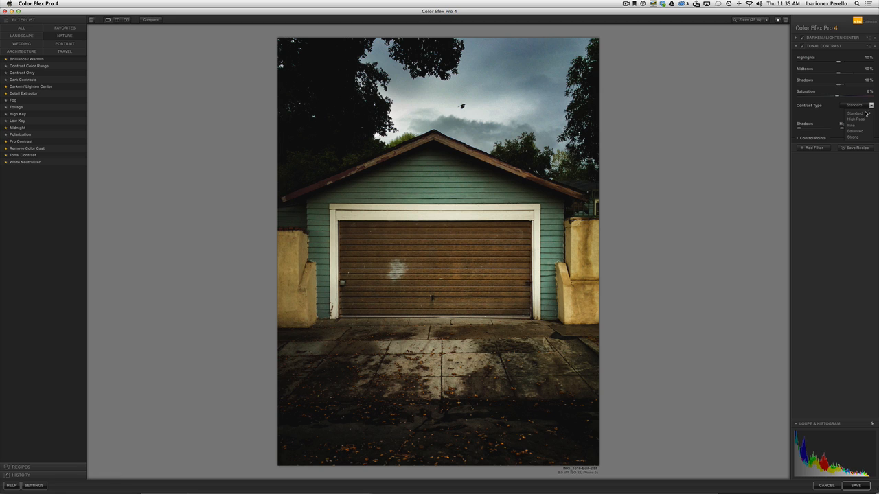
pyautogui.click(865, 114)
pyautogui.click(869, 107)
pyautogui.click(862, 119)
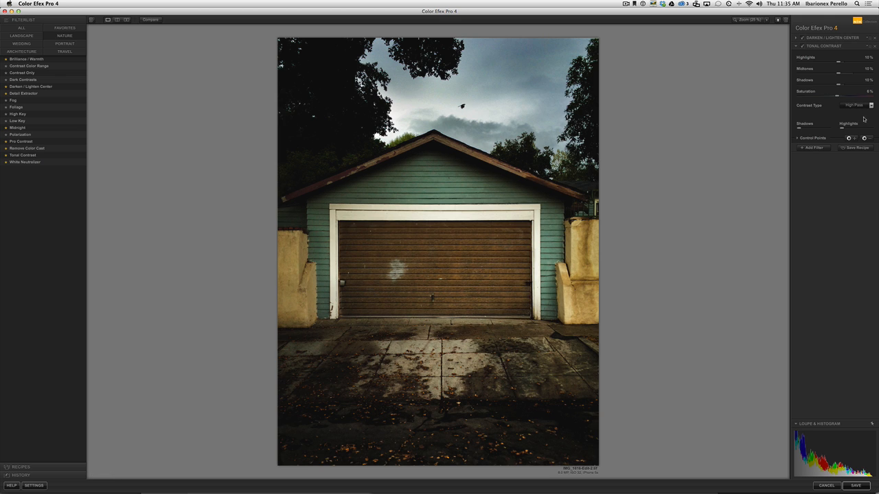
pyautogui.click(870, 108)
pyautogui.click(868, 125)
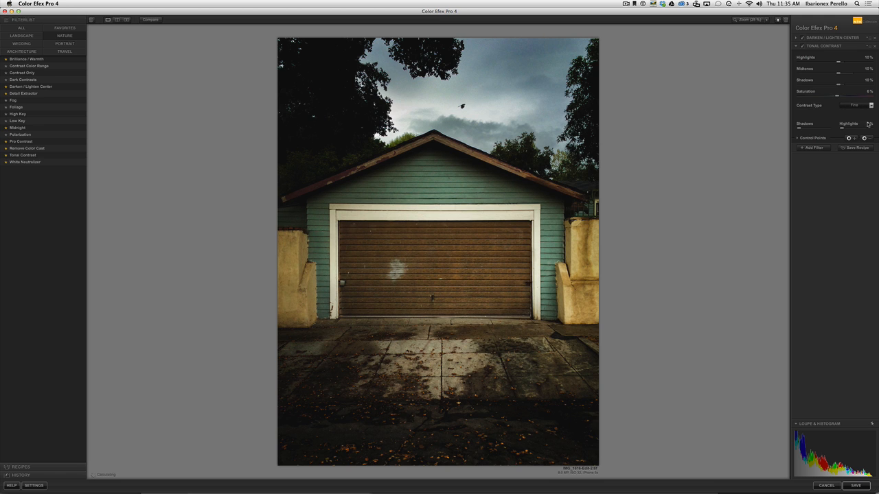
pyautogui.click(870, 106)
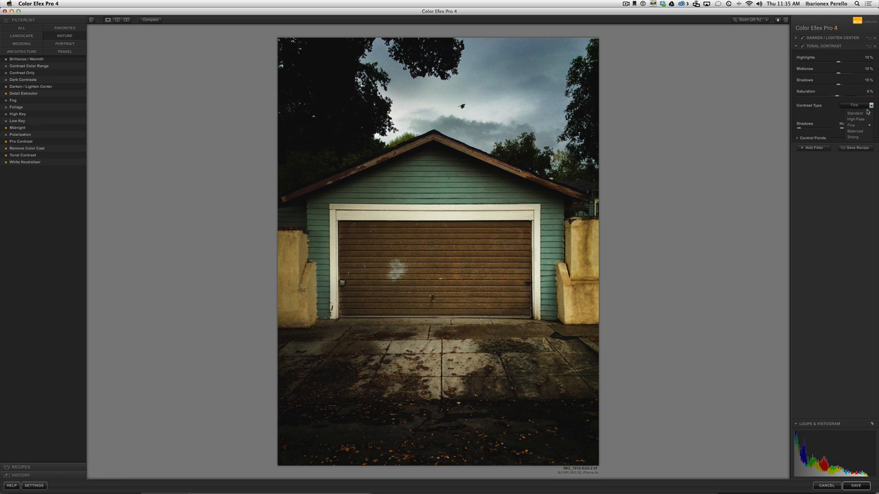
pyautogui.click(863, 131)
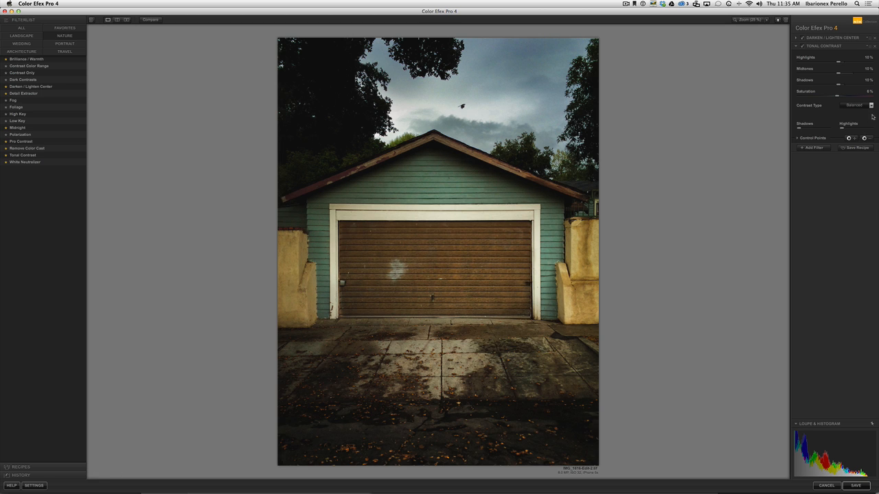
pyautogui.click(870, 107)
pyautogui.click(856, 113)
pyautogui.click(856, 137)
pyautogui.click(870, 106)
pyautogui.click(858, 118)
pyautogui.click(858, 126)
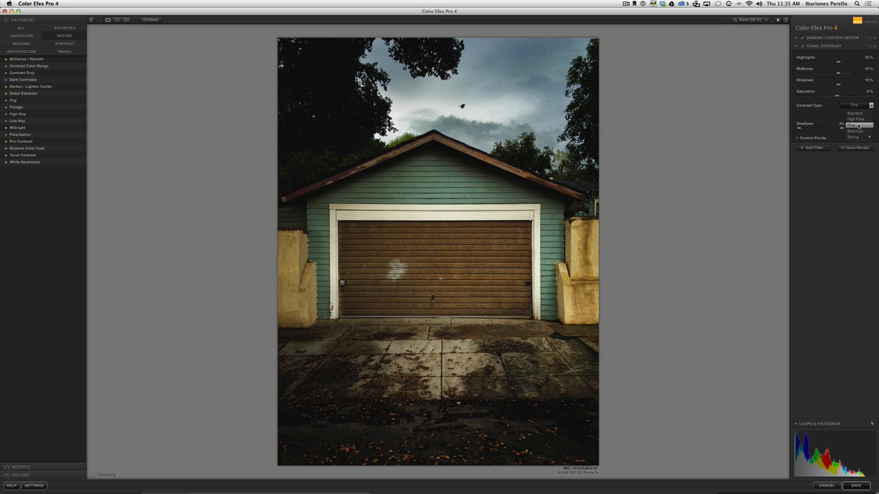
pyautogui.click(858, 120)
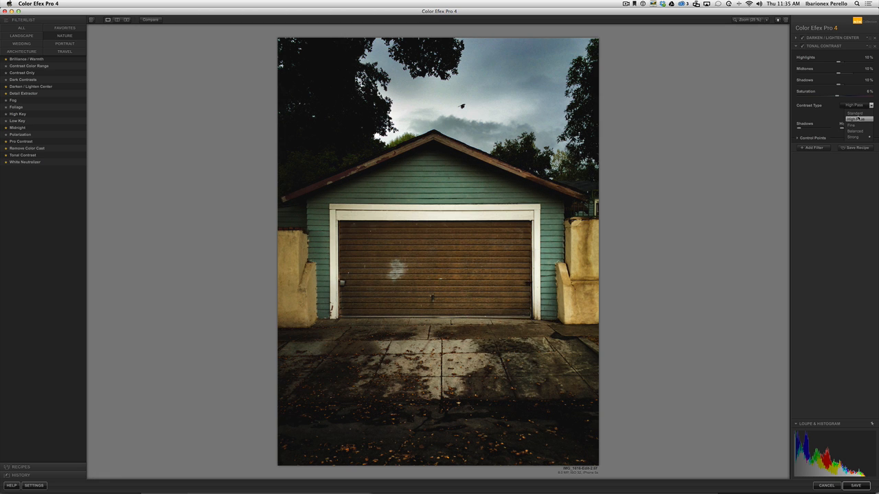
pyautogui.click(858, 131)
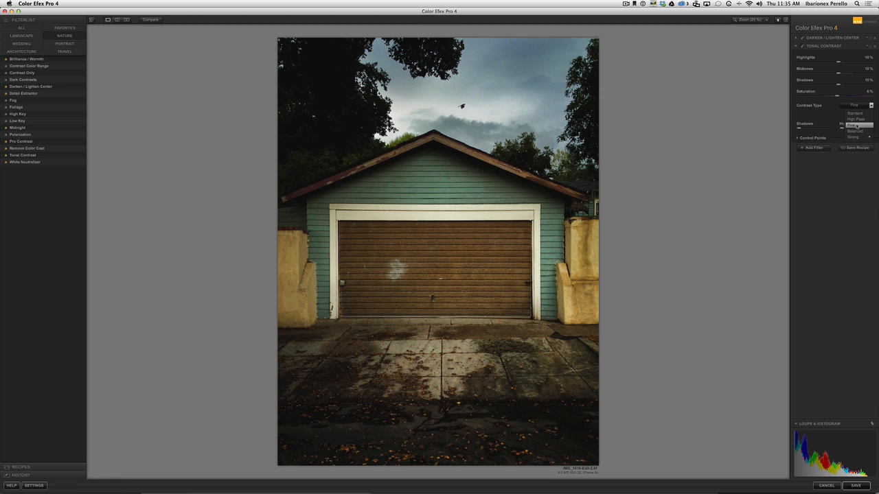
pyautogui.click(855, 121)
pyautogui.click(856, 125)
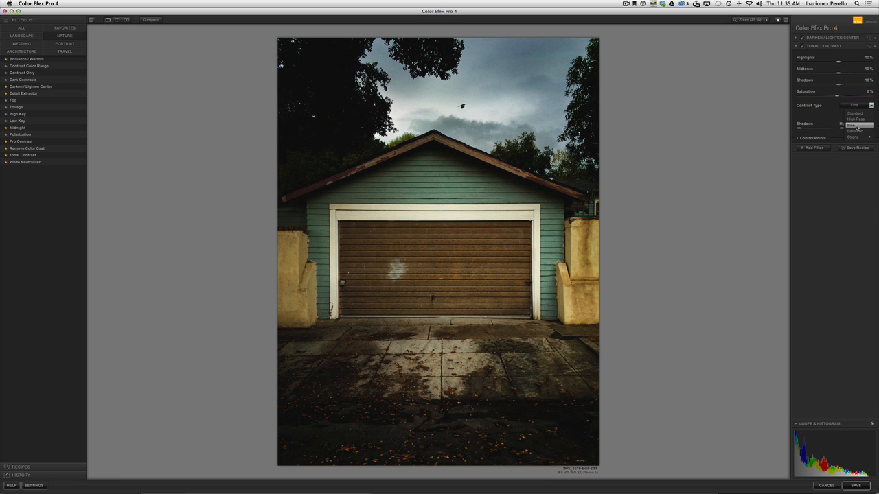
pyautogui.click(856, 126)
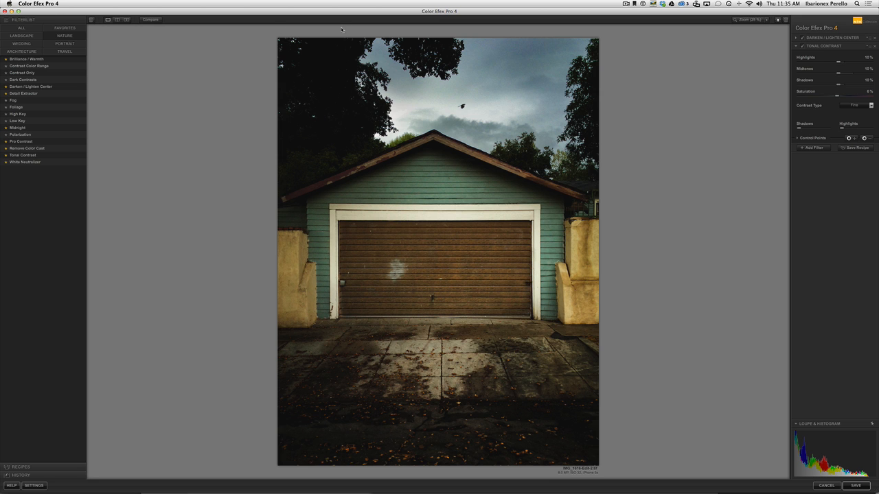
# Step: Compare the filtered photo with the original, and slightly raise Tonal Contrast's shadow and highlight protection
pyautogui.click(151, 20)
pyautogui.click(150, 20)
pyautogui.moveTo(801, 131); pyautogui.dragTo(809, 133)
pyautogui.moveTo(842, 129)
pyautogui.mouseDown()
pyautogui.moveTo(864, 131)
pyautogui.moveTo(848, 133)
pyautogui.mouseUp()
# Step: Place negative control points across the sky to exclude it from the Tonal Contrast filter
pyautogui.click(864, 138)
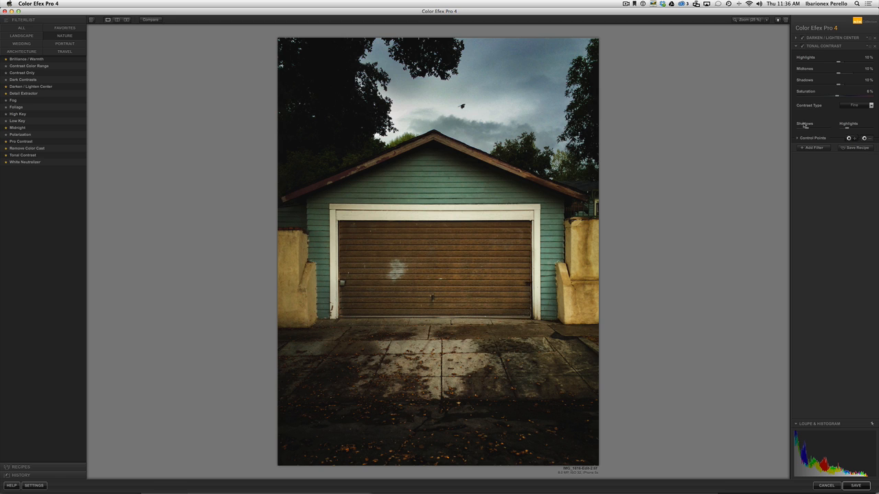
pyautogui.click(512, 62)
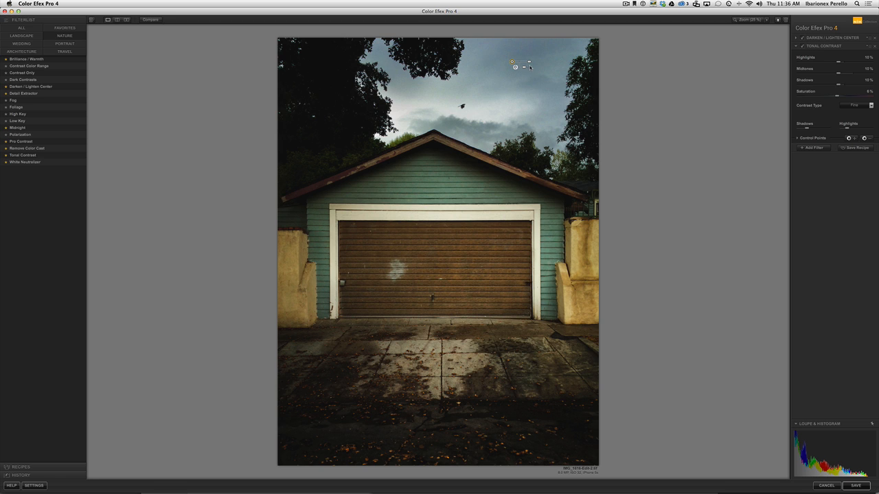
pyautogui.click(869, 139)
pyautogui.click(405, 87)
pyautogui.moveTo(401, 84); pyautogui.dragTo(555, 133)
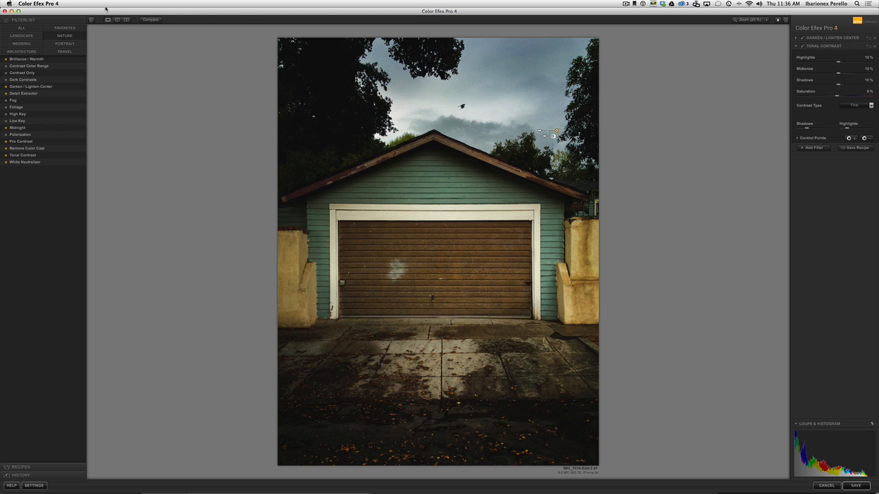
# Step: Show the original and filtered photos side by side, and save the Color Efex Pro edits
pyautogui.click(127, 20)
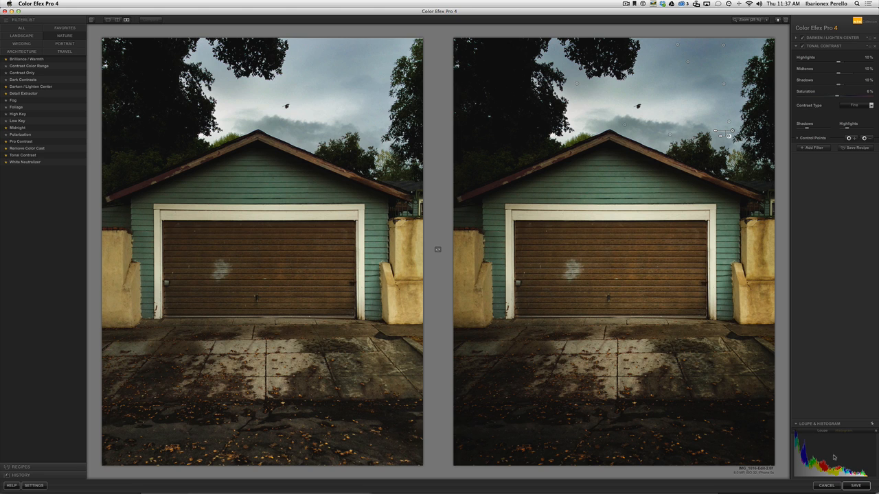
pyautogui.click(855, 486)
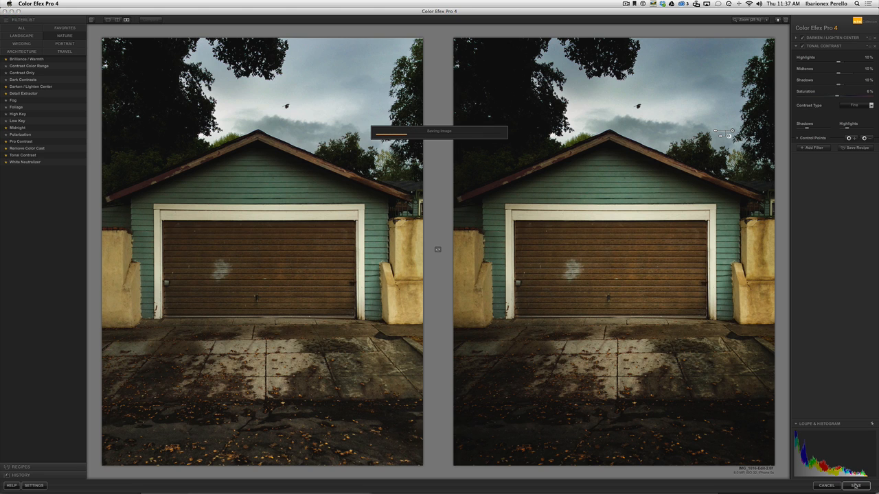